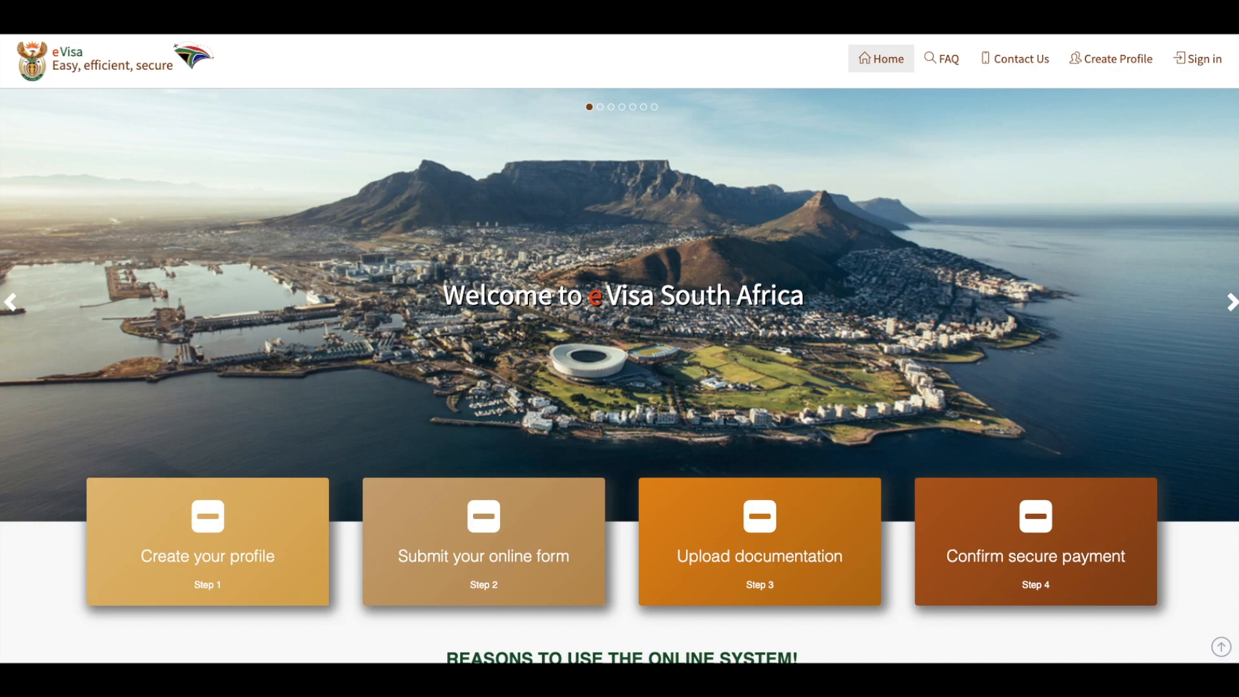
Start creating an eVisa profile from the first step card on the home page
mouse_move(183, 509)
scroll(166, 511, down, 1)
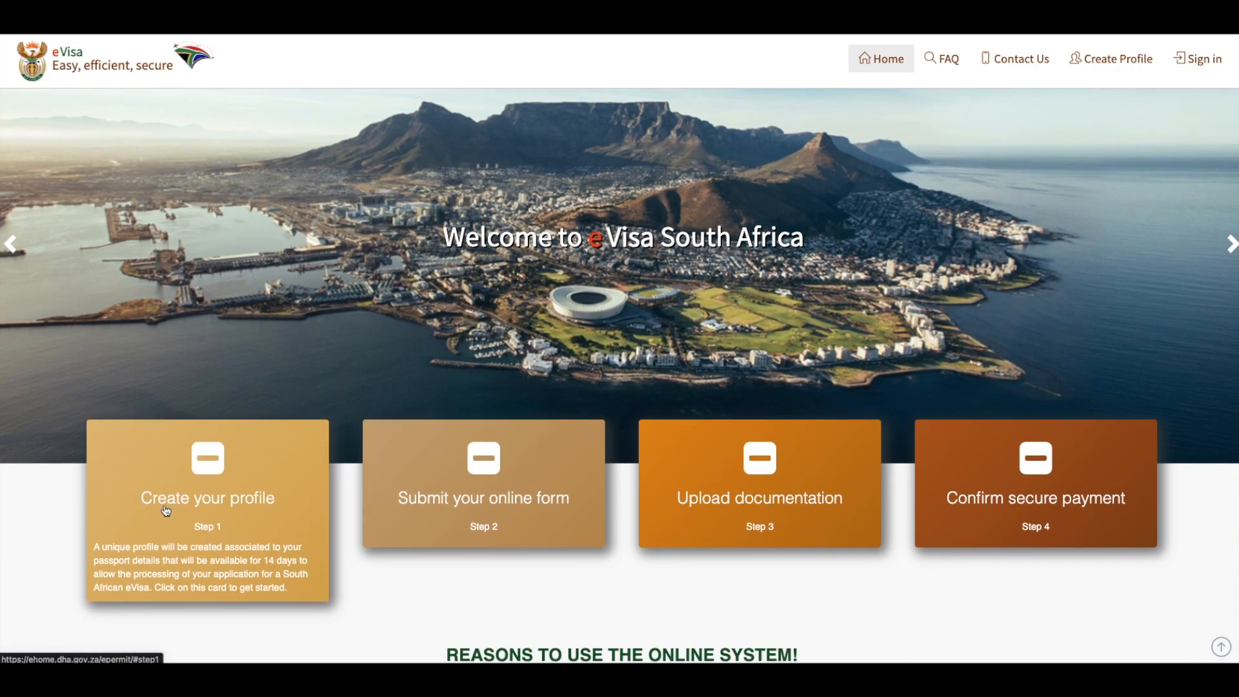
click(166, 511)
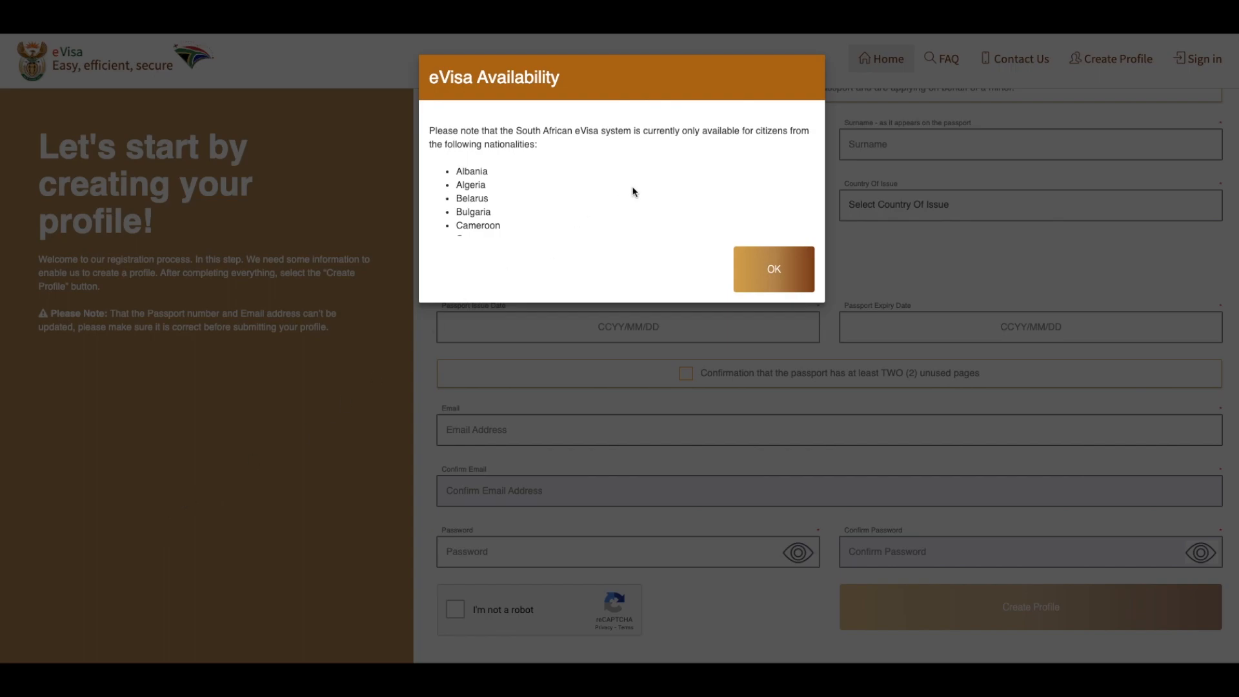
Read through the list of nationalities eligible for the eVisa, dismiss the notice and look over the profile registration form
scroll(632, 192, down, 3)
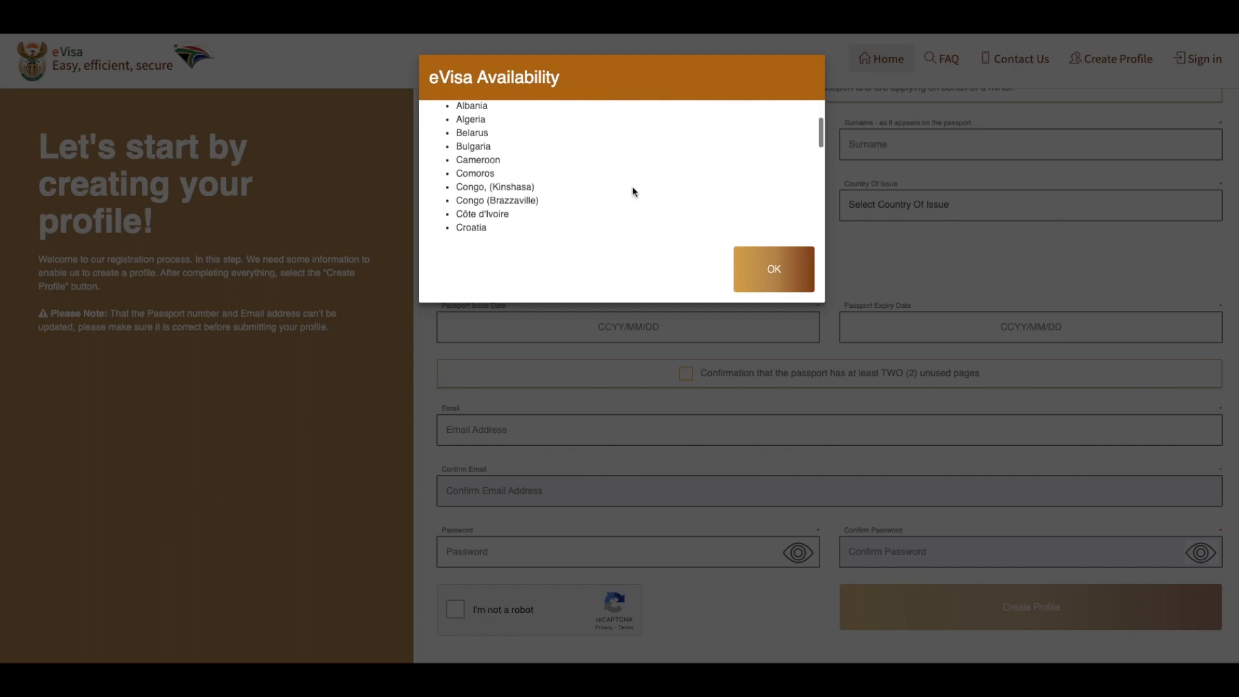
scroll(633, 192, down, 2)
scroll(632, 191, down, 3)
scroll(632, 191, down, 3)
scroll(633, 192, down, 1)
scroll(632, 192, down, 1)
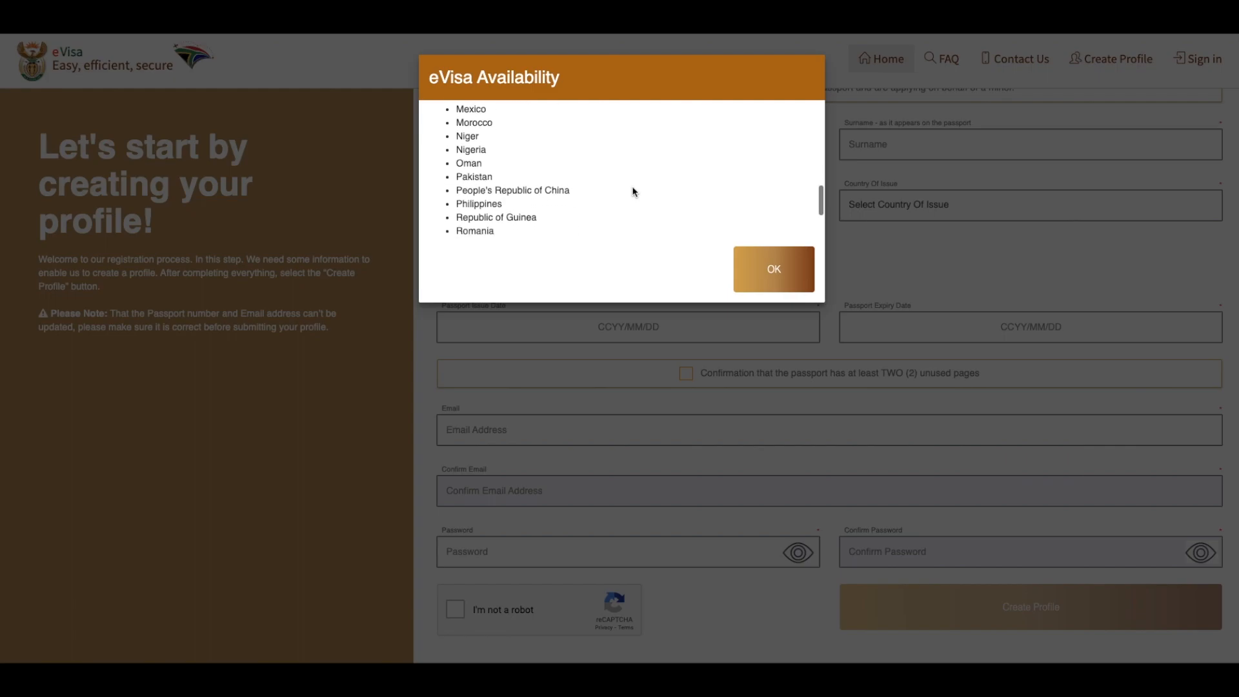
scroll(632, 192, down, 3)
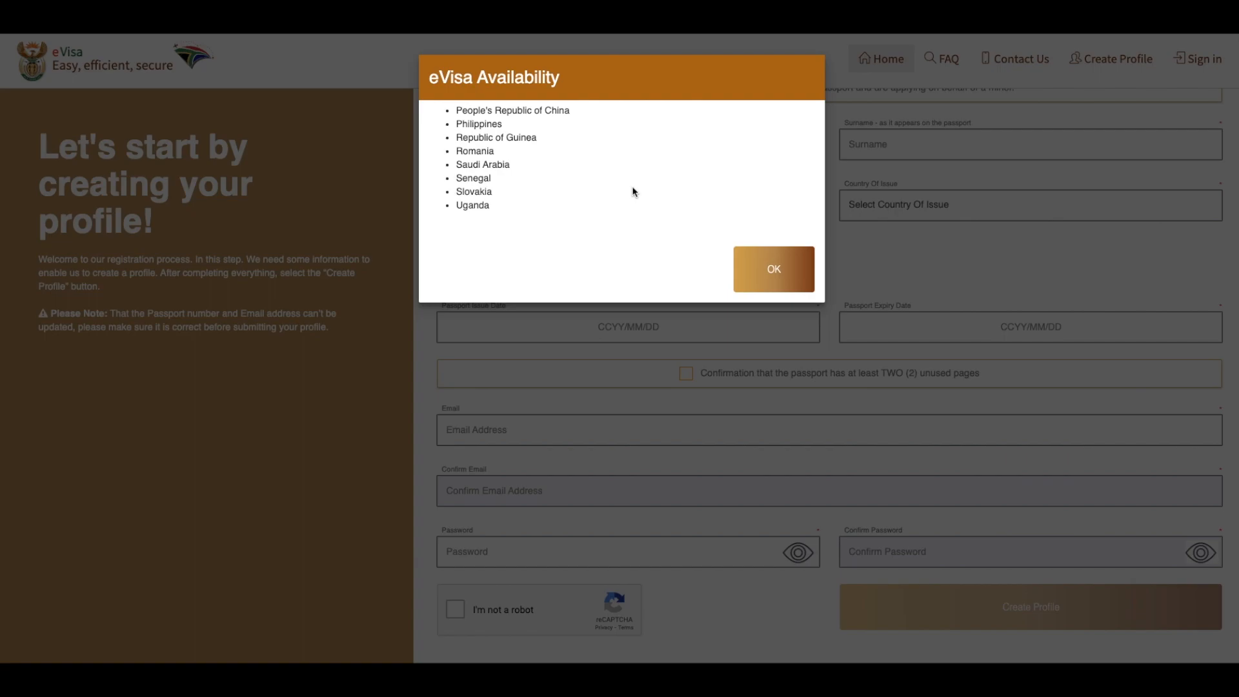
scroll(632, 192, up, 3)
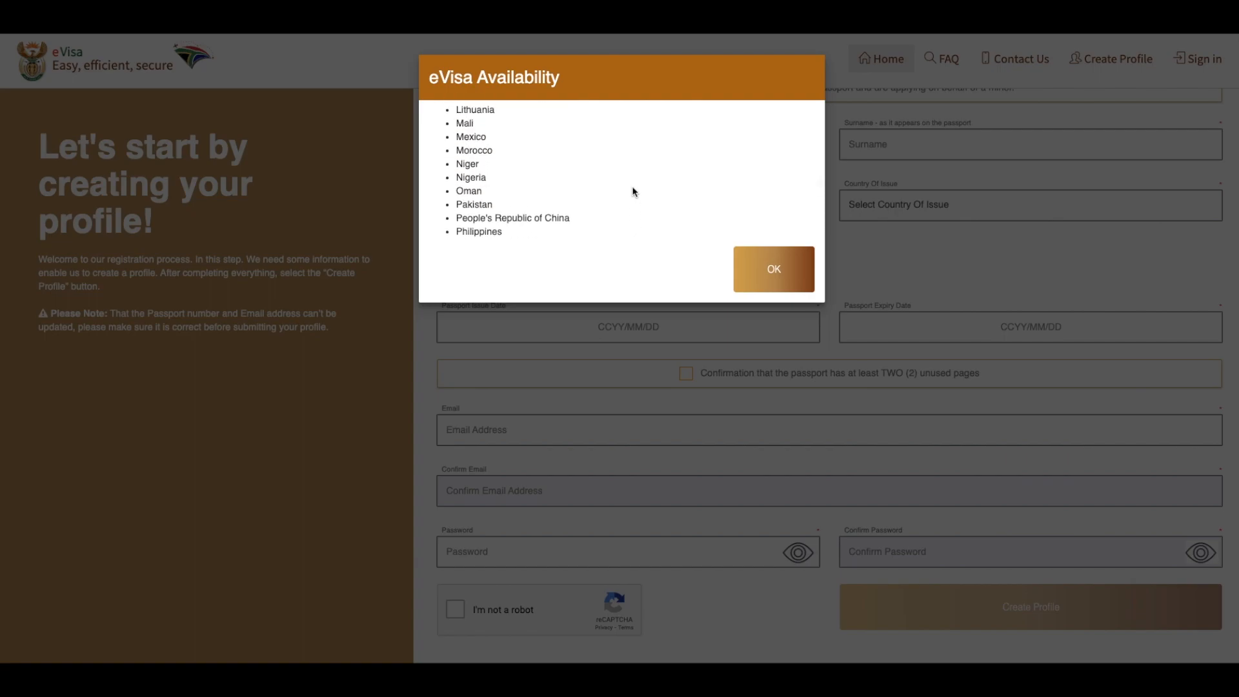
scroll(632, 191, down, 3)
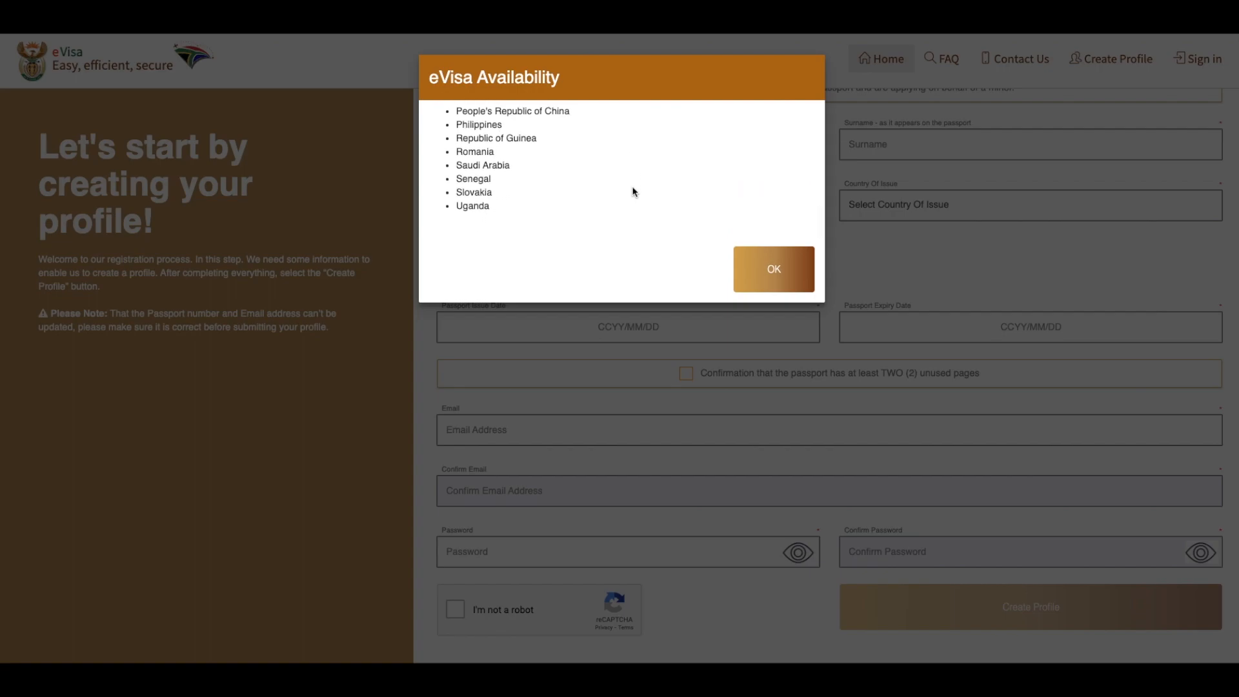
click(761, 269)
scroll(531, 182, up, 1)
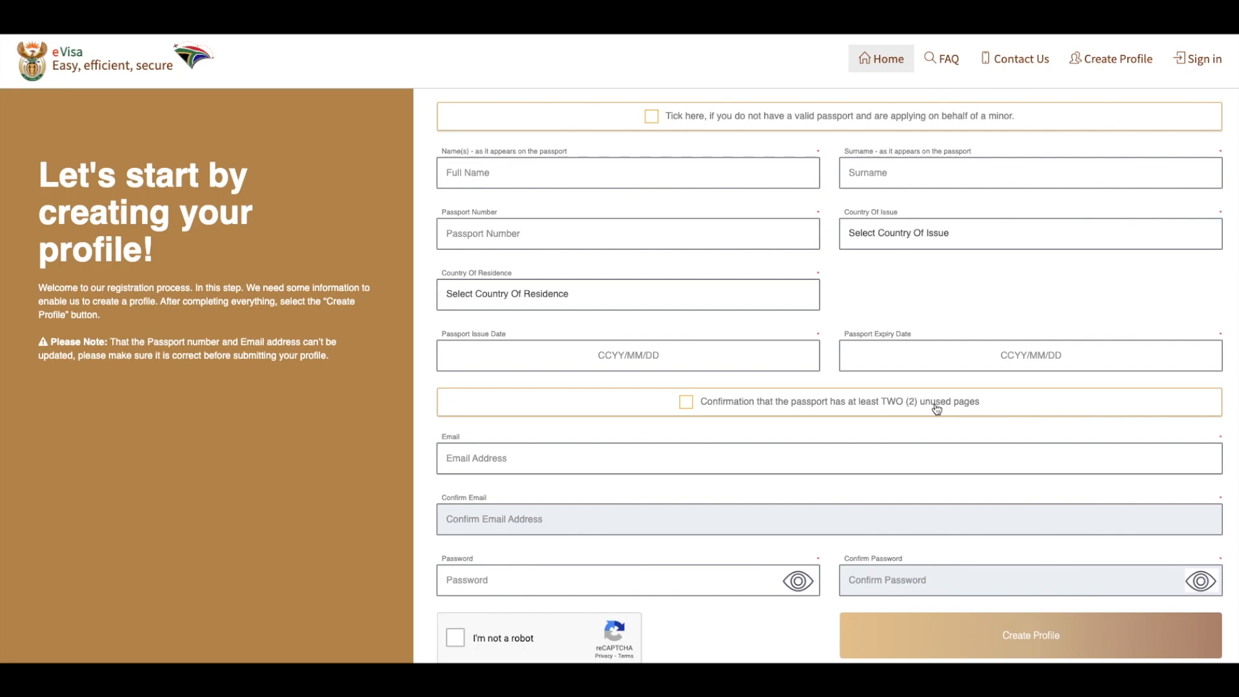
scroll(800, 458, down, 1)
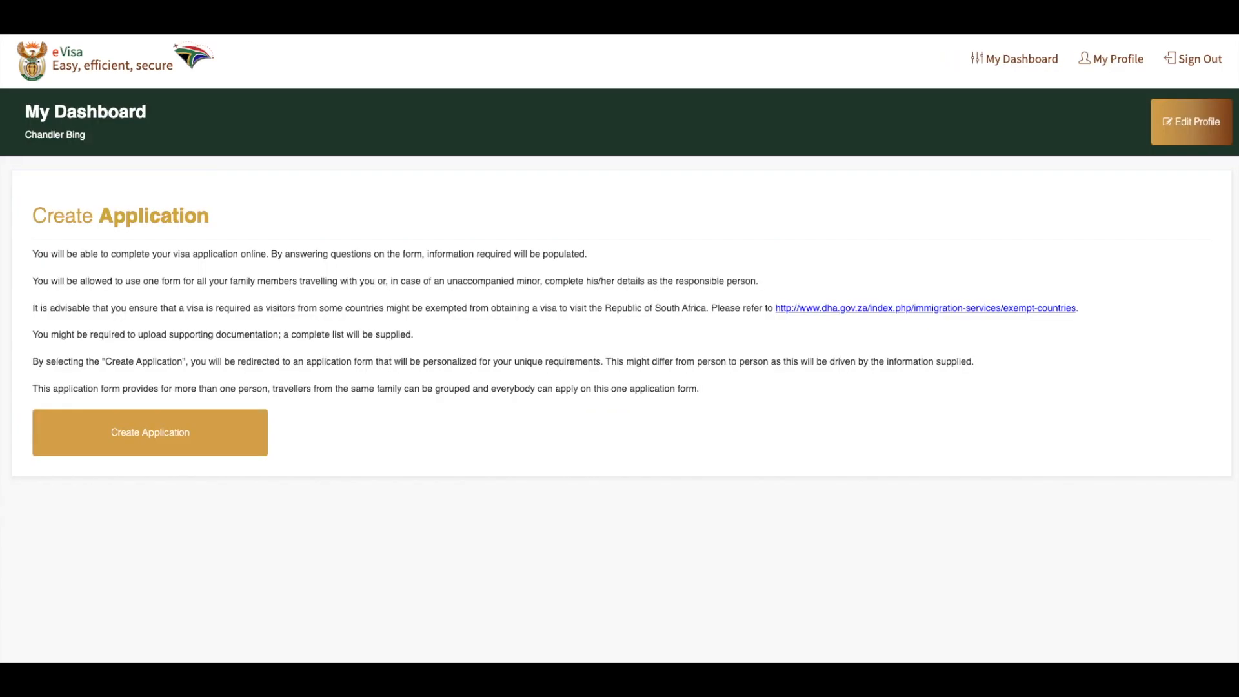
Create an application not on behalf of a minor for a visa to temporarily sojourn in South Africa, for 01 person
click(177, 445)
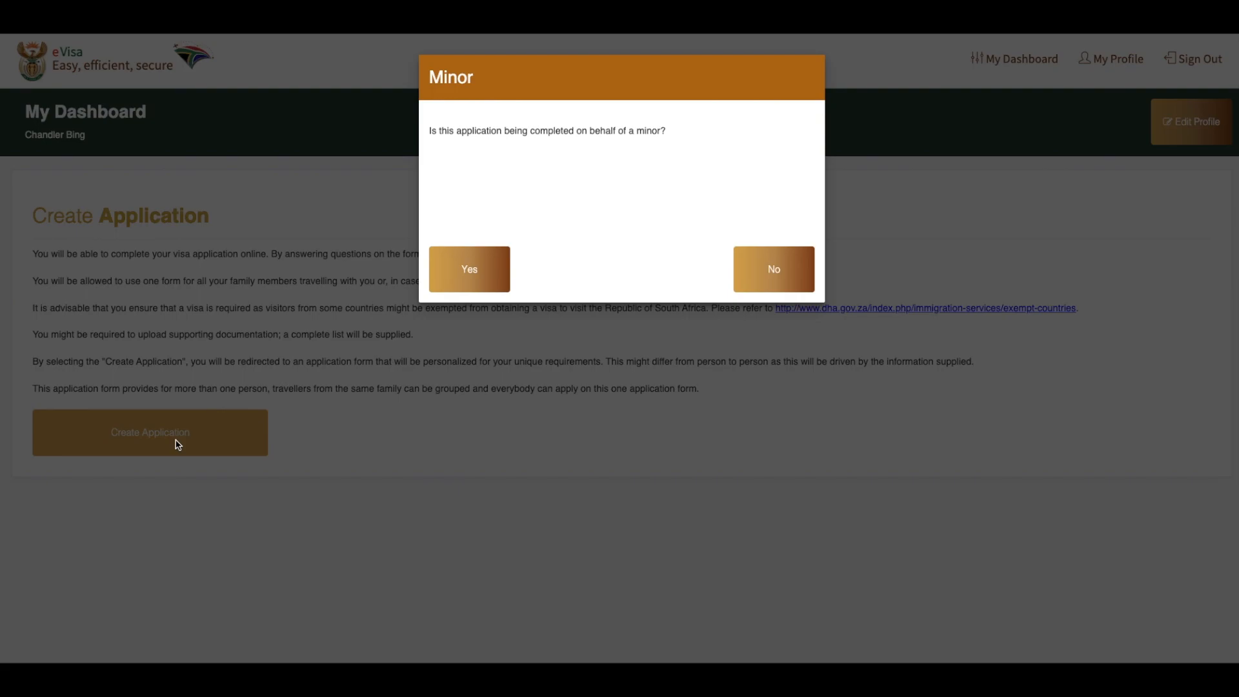
click(780, 270)
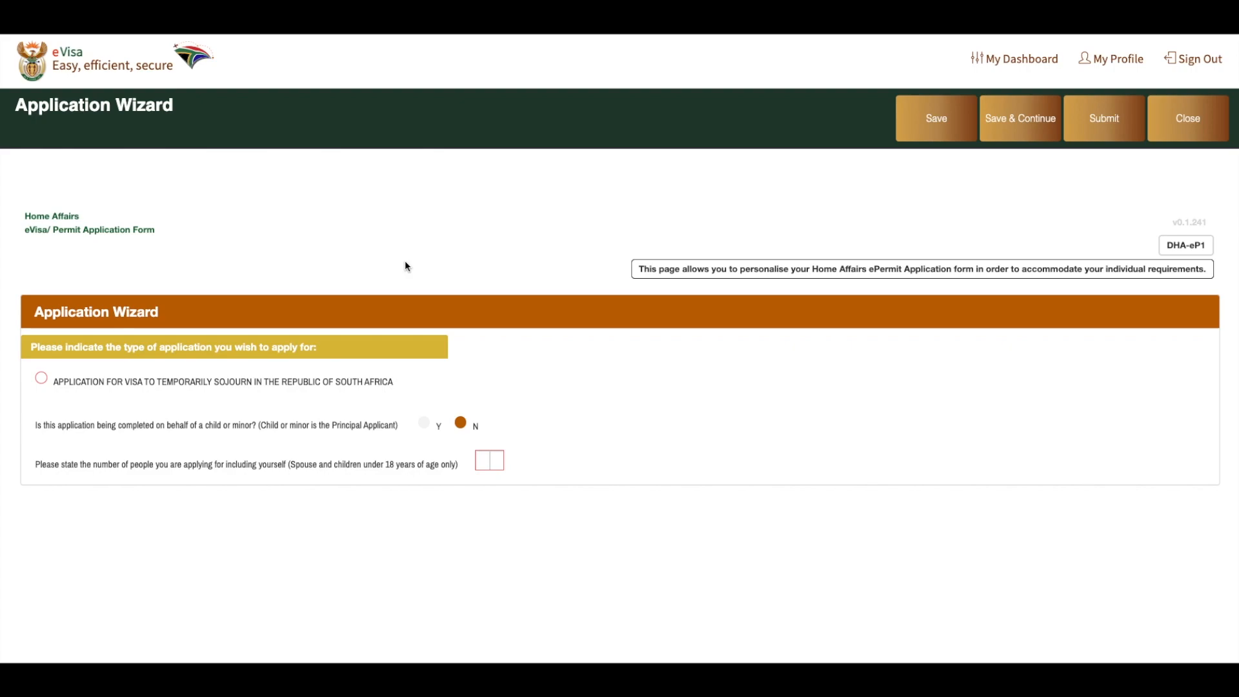
click(93, 390)
click(40, 387)
click(479, 464)
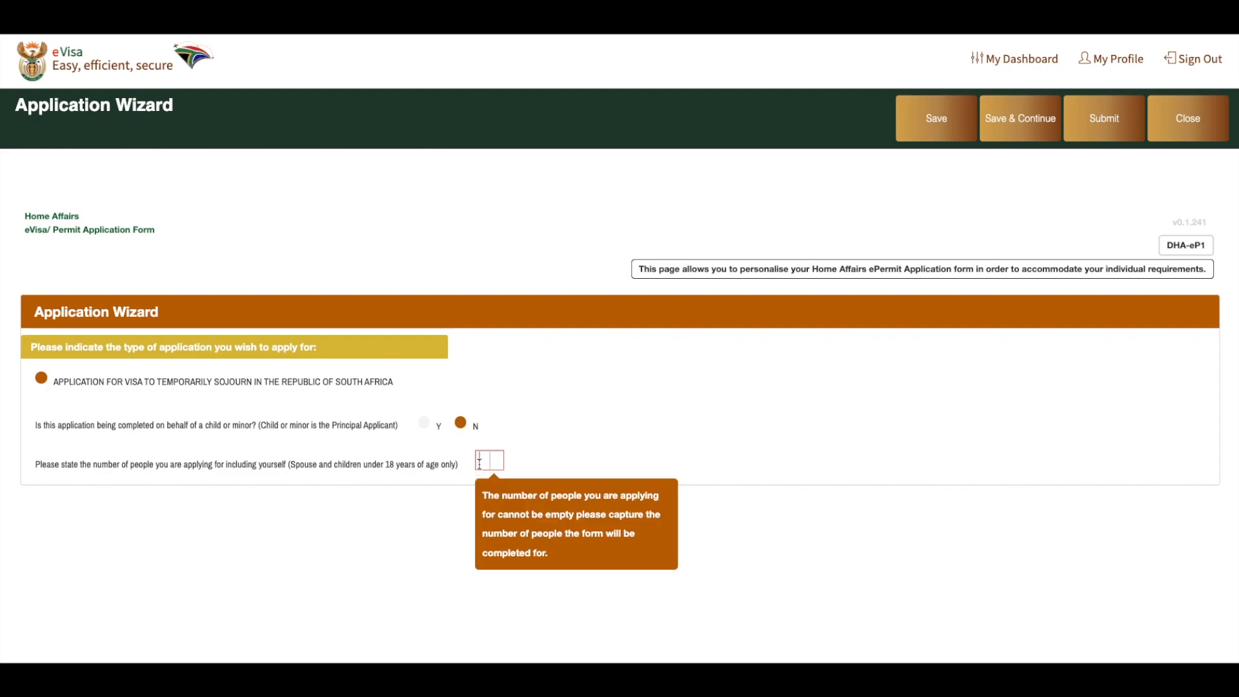
text(01)
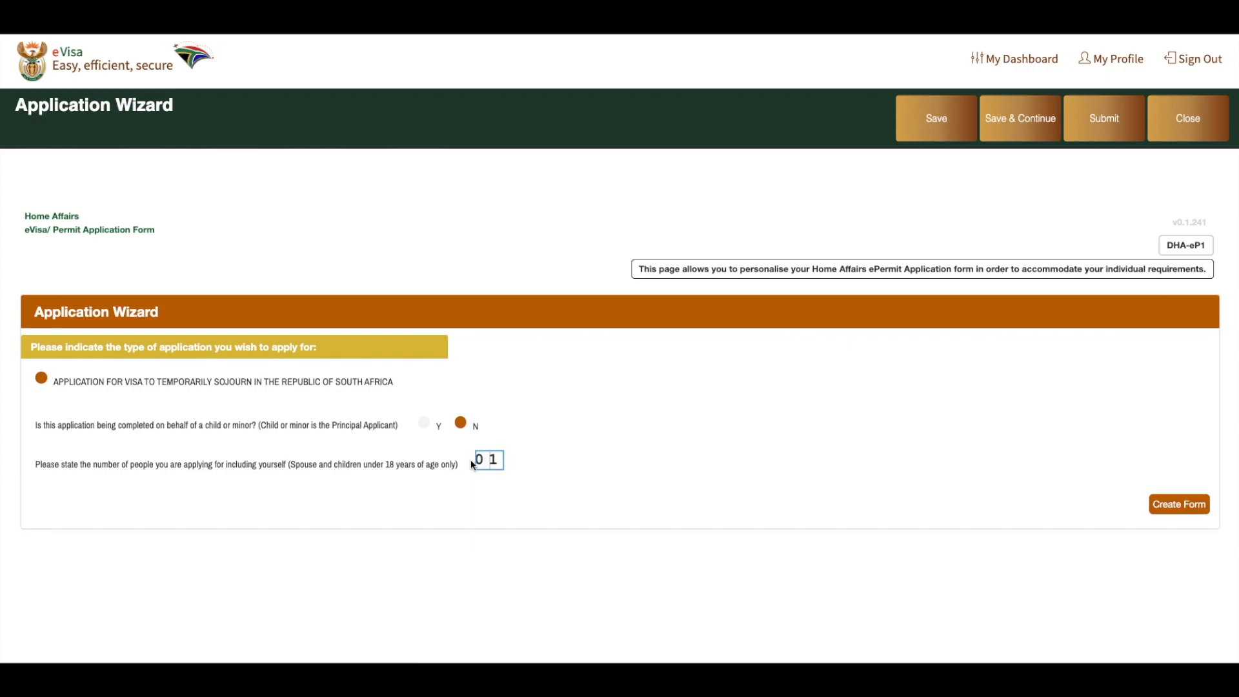
click(1167, 510)
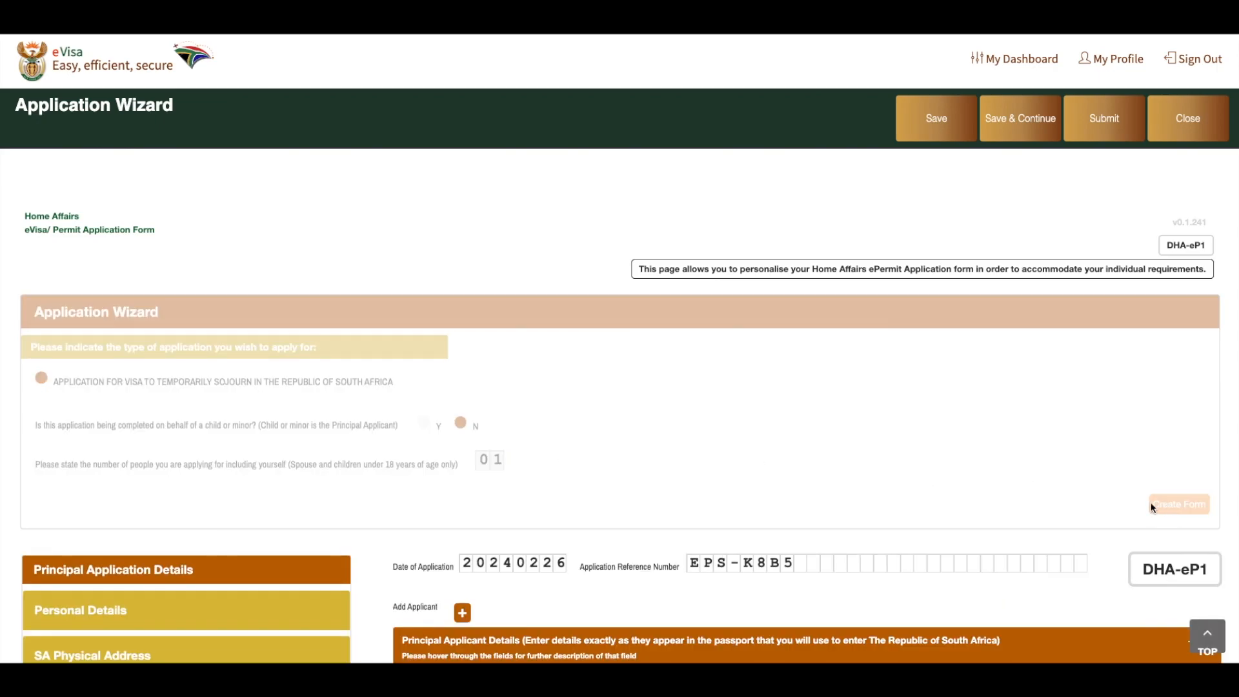
Set the temporary resident visa application section in Personal Details to VISITOR'S VISA SECTION 11(1)(A)
scroll(481, 455, down, 5)
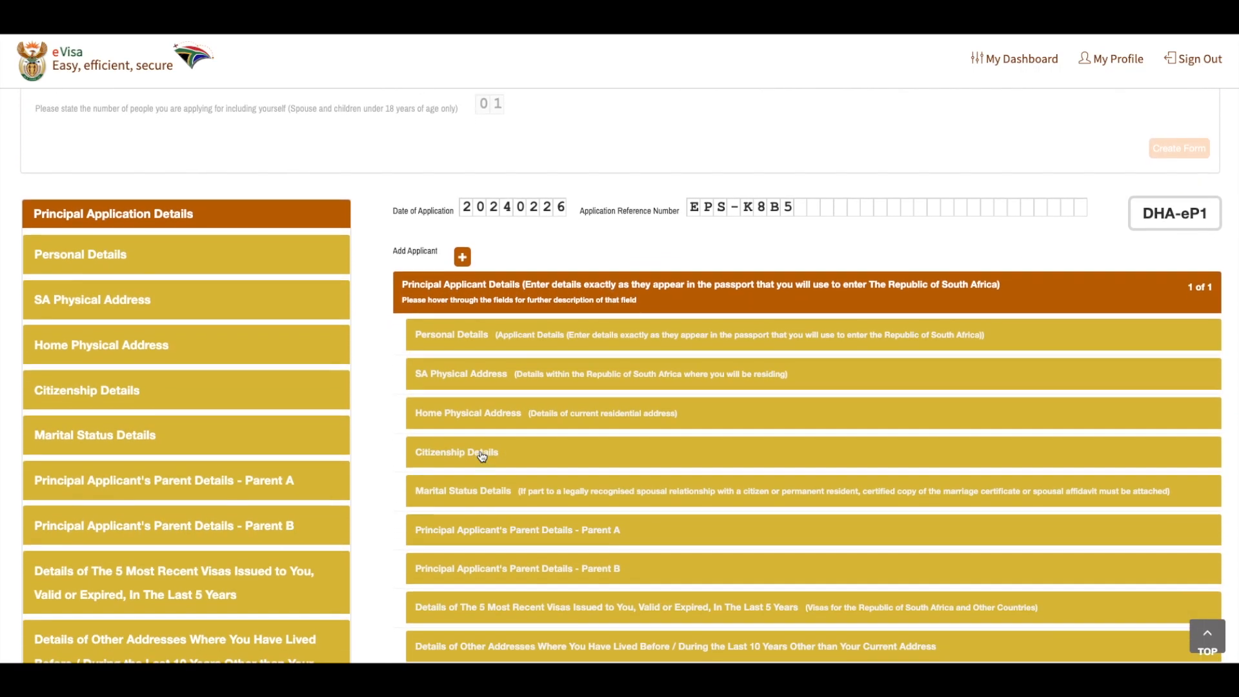
scroll(482, 456, down, 2)
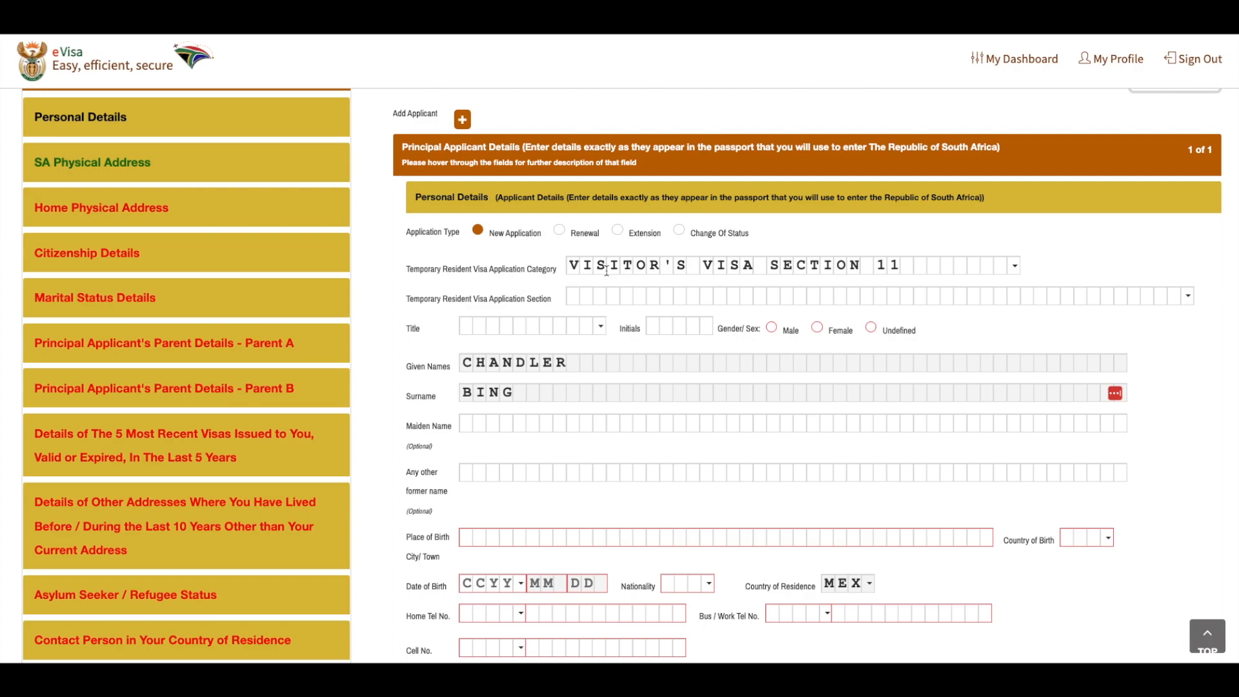
click(1016, 264)
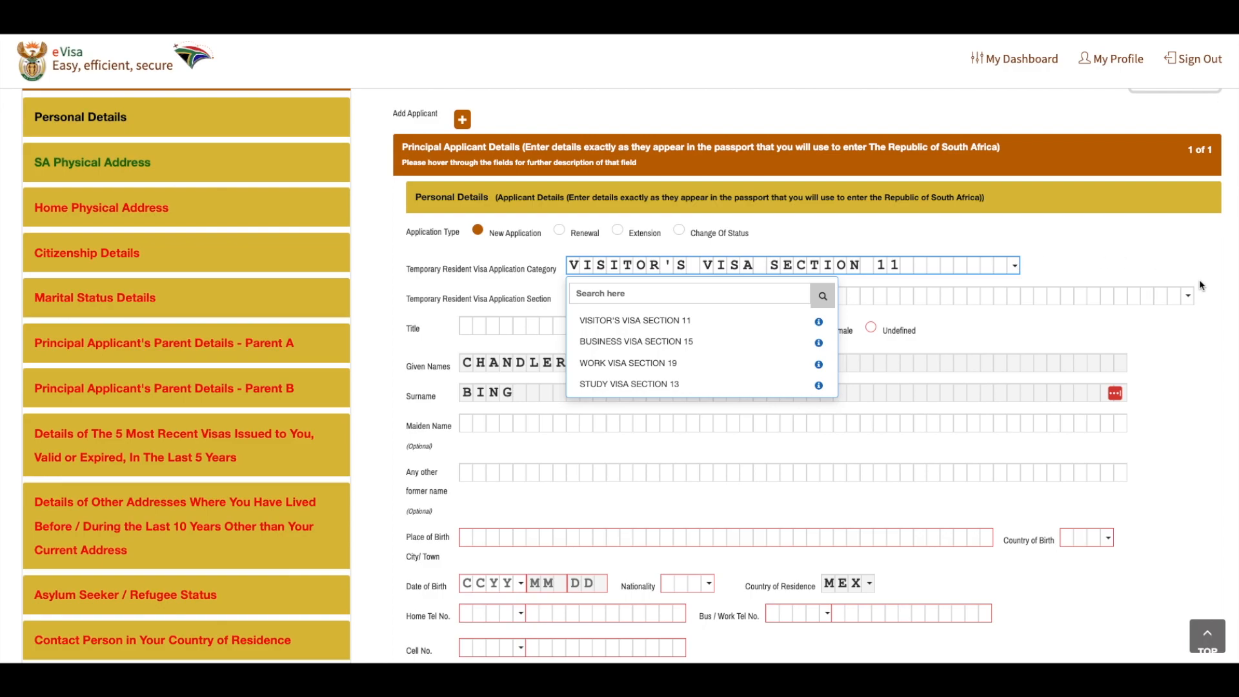
click(1188, 295)
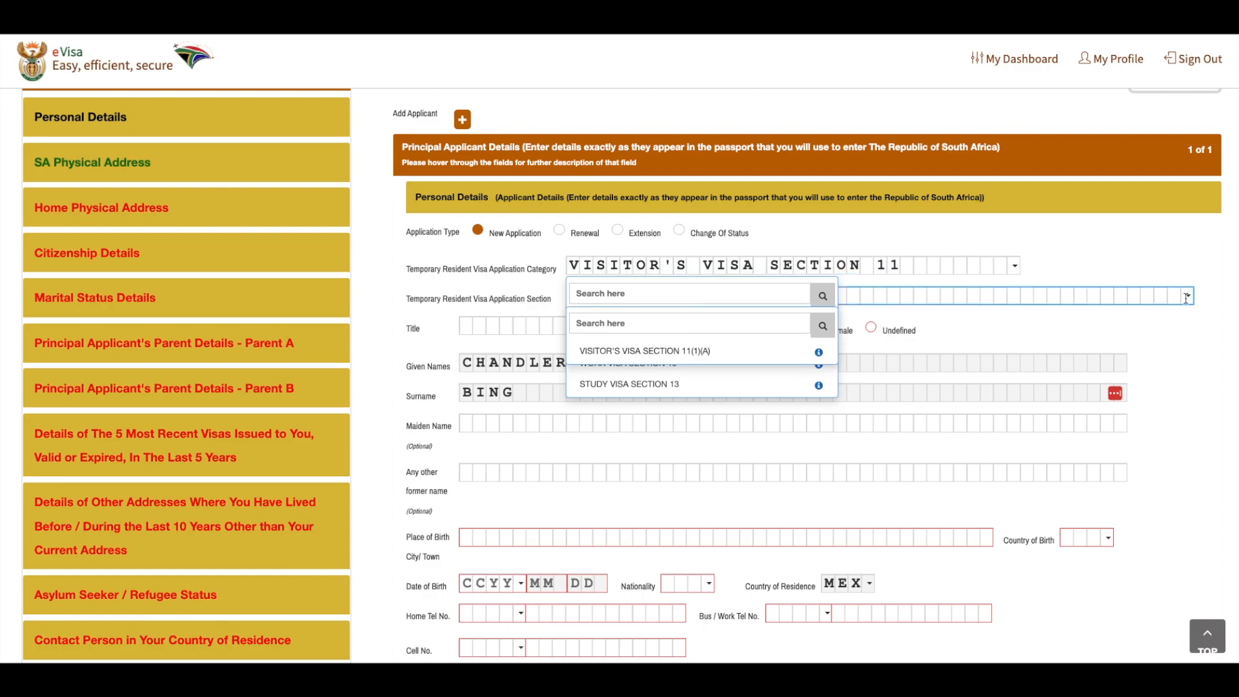
click(733, 363)
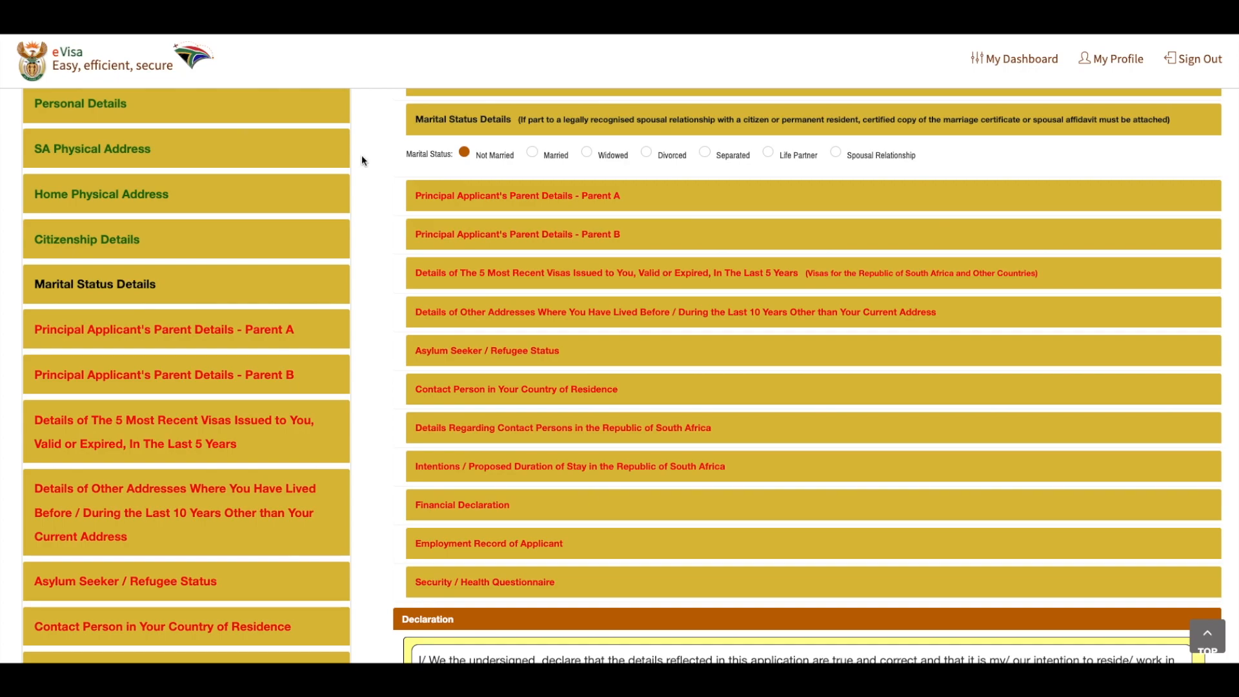
Set the status of the principal applicant's Parent A to Unknown and open the Parent B details
click(471, 196)
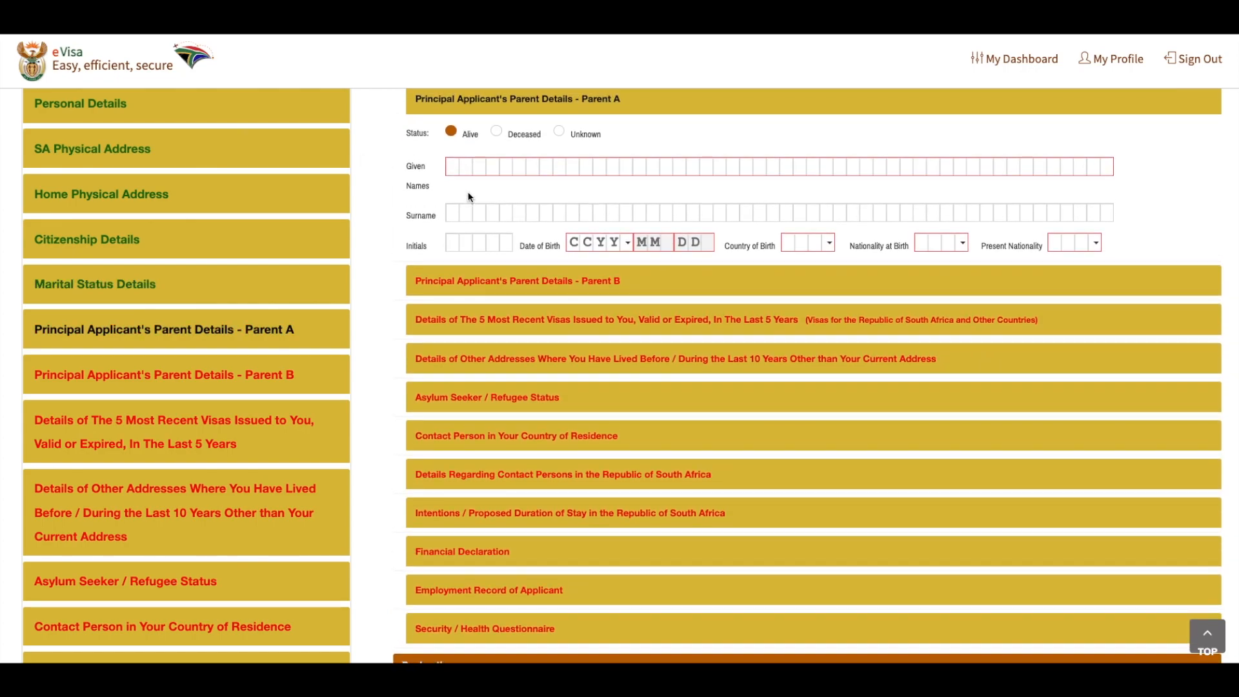
click(525, 134)
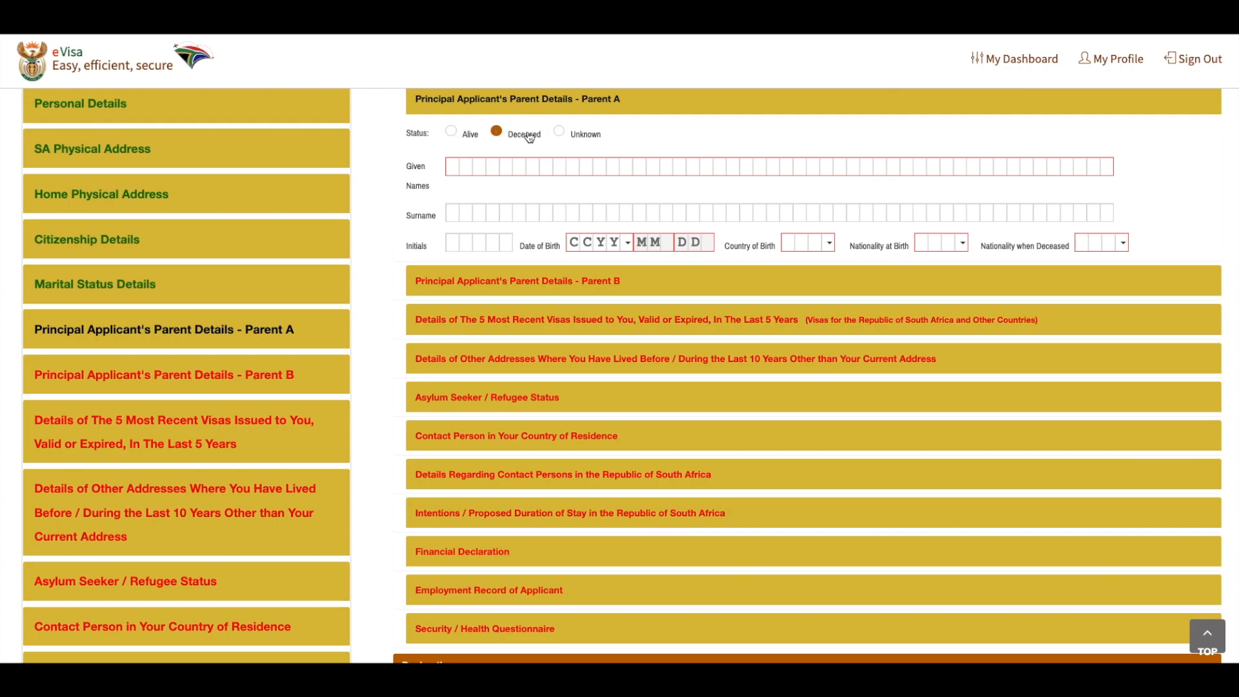
click(597, 135)
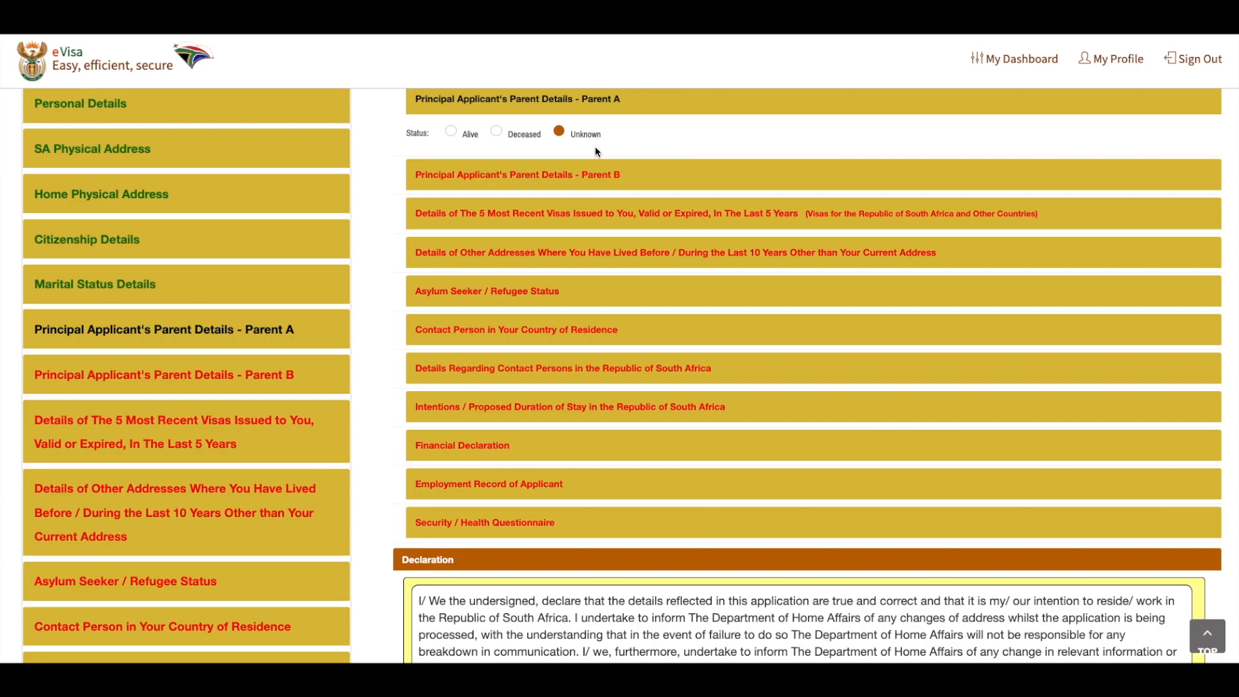
click(589, 176)
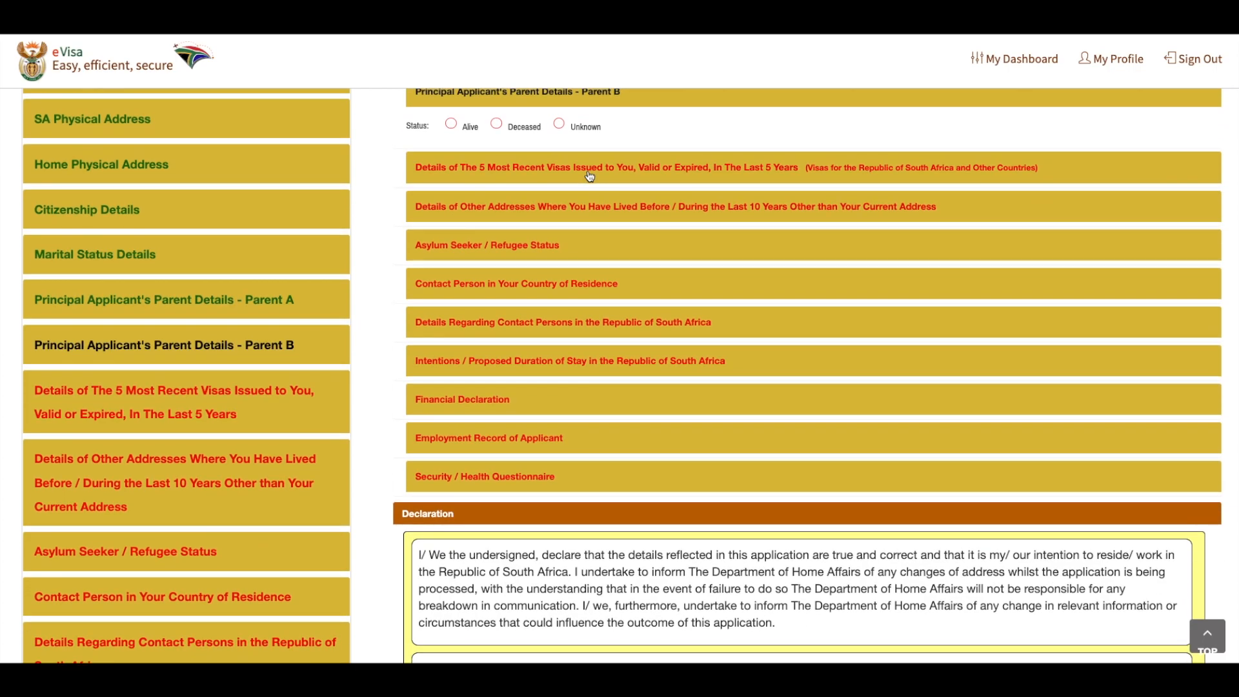
In the recent visas section, answer No to visas issued in the last 5 years and No to the right of re-entry
click(589, 169)
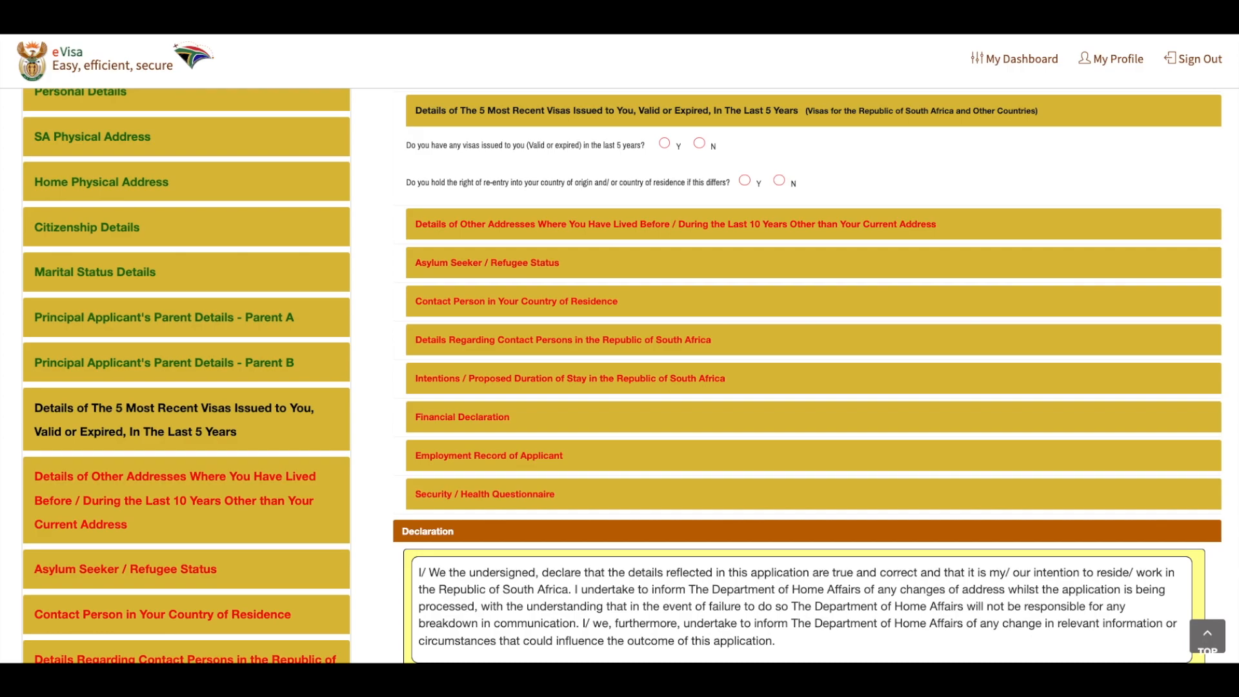
click(677, 145)
click(664, 144)
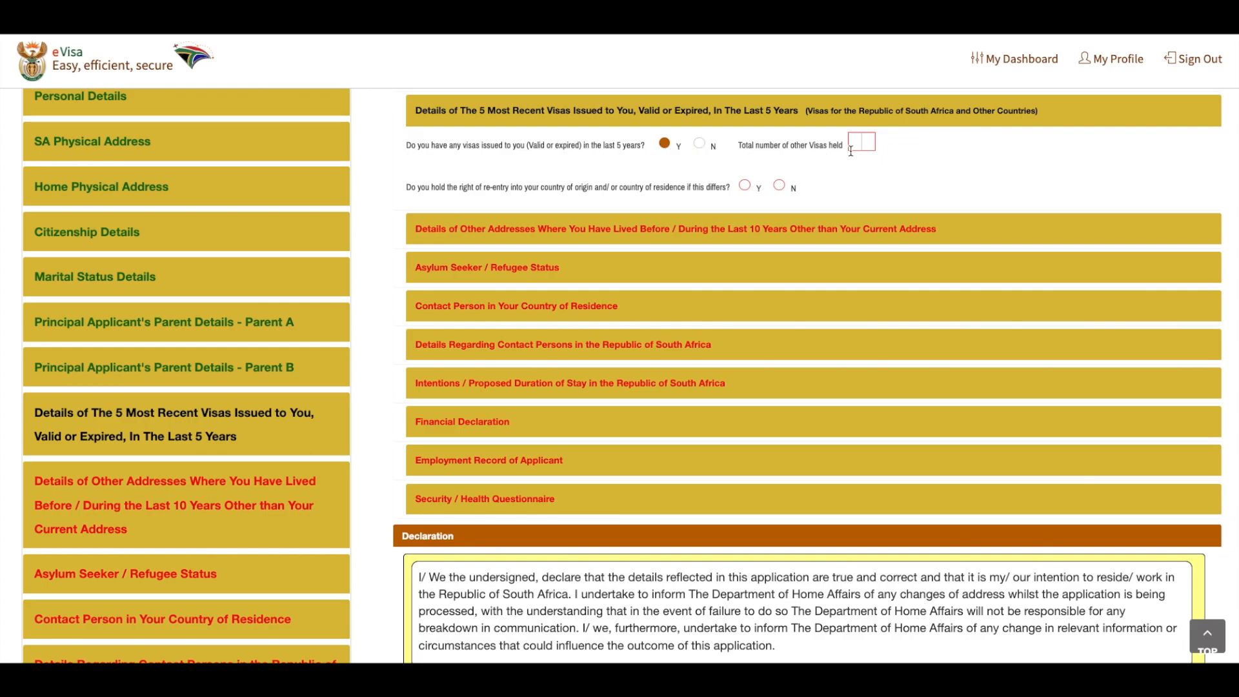
click(699, 143)
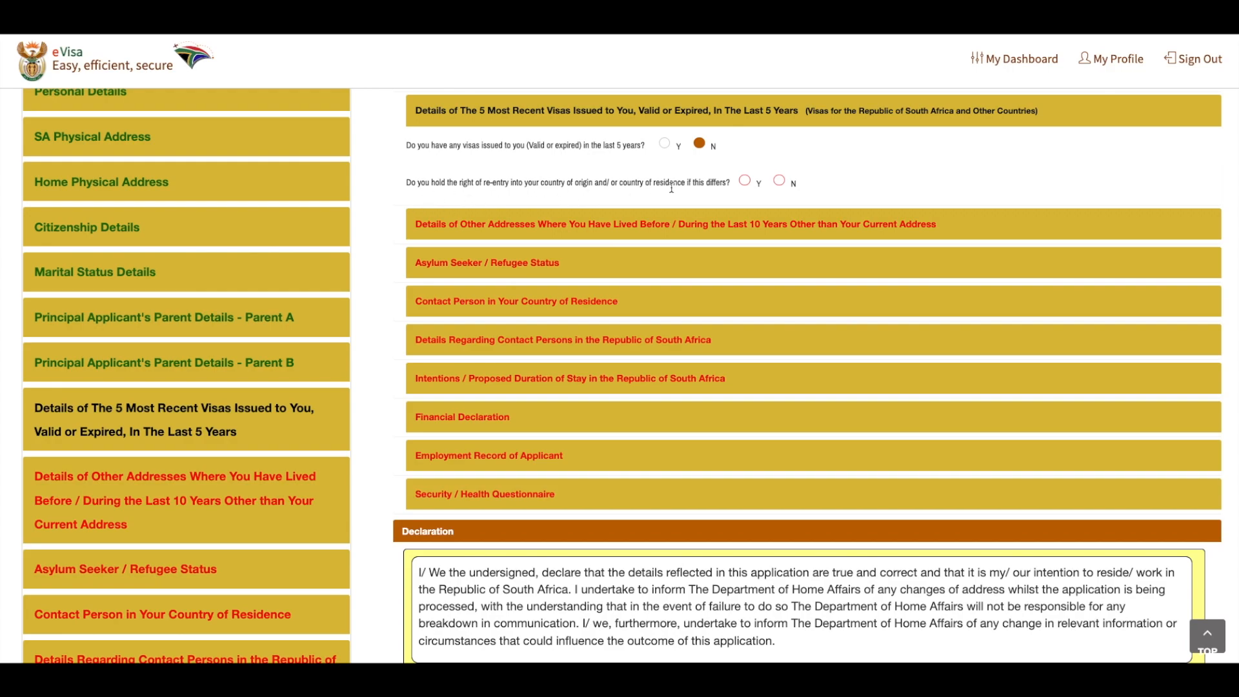
click(744, 181)
click(779, 180)
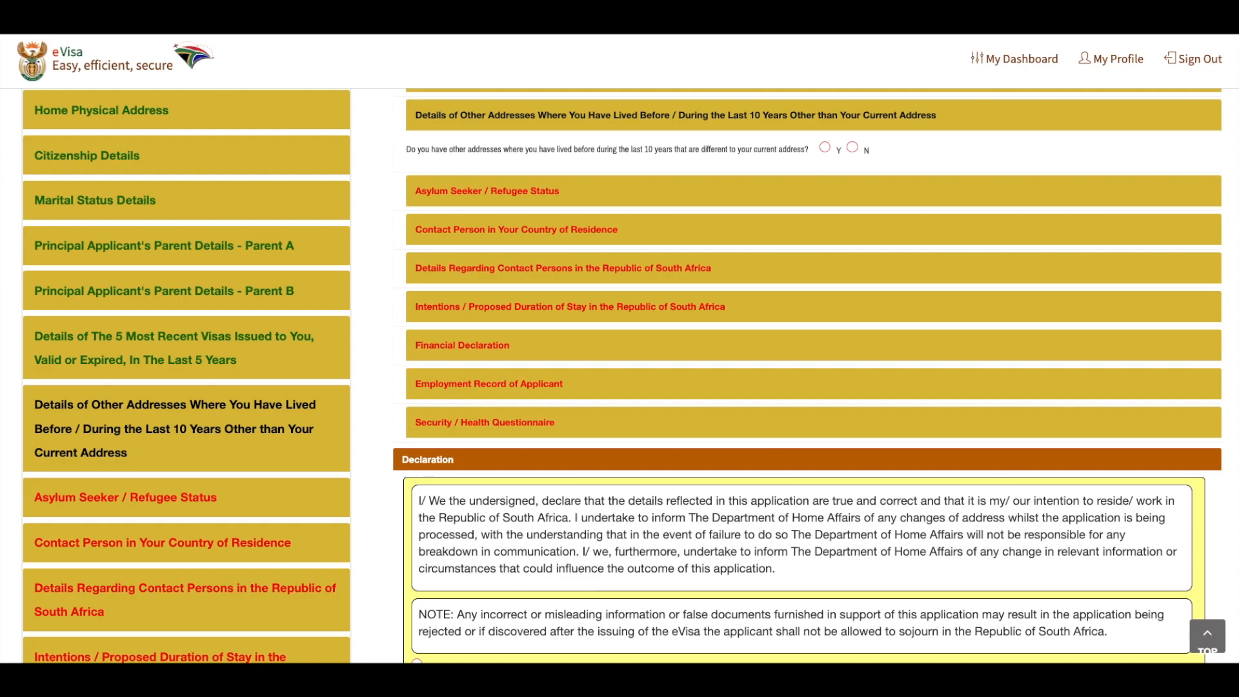
Answer No to having lived at other addresses during the last 10 years
click(852, 148)
click(824, 148)
click(851, 148)
Look over the asylum status and home-country contact person sections, and open the intentions and proposed duration of stay section
click(506, 203)
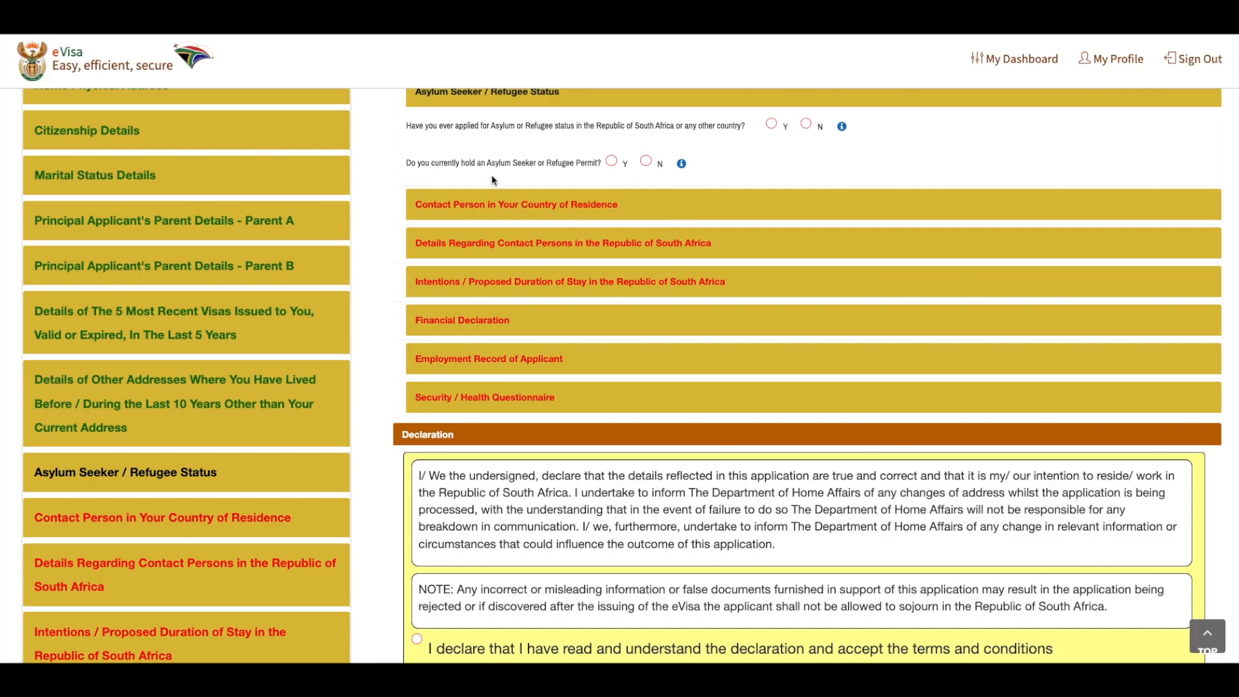
click(571, 219)
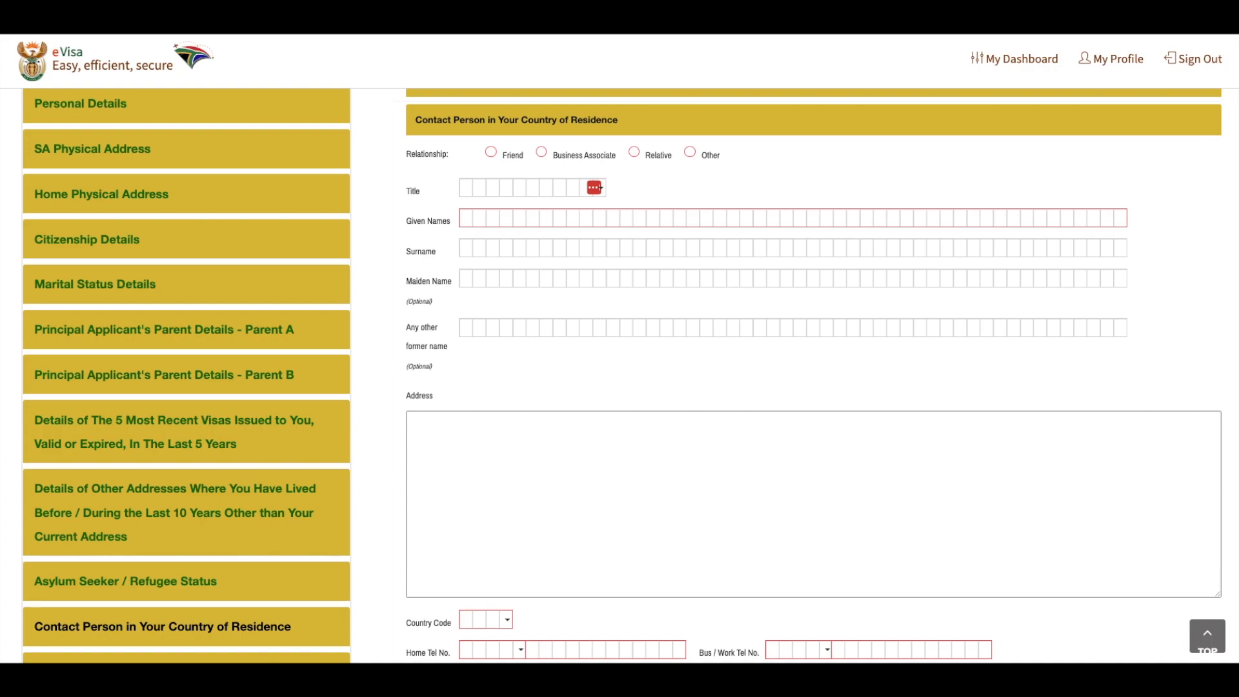
scroll(633, 542, down, 5)
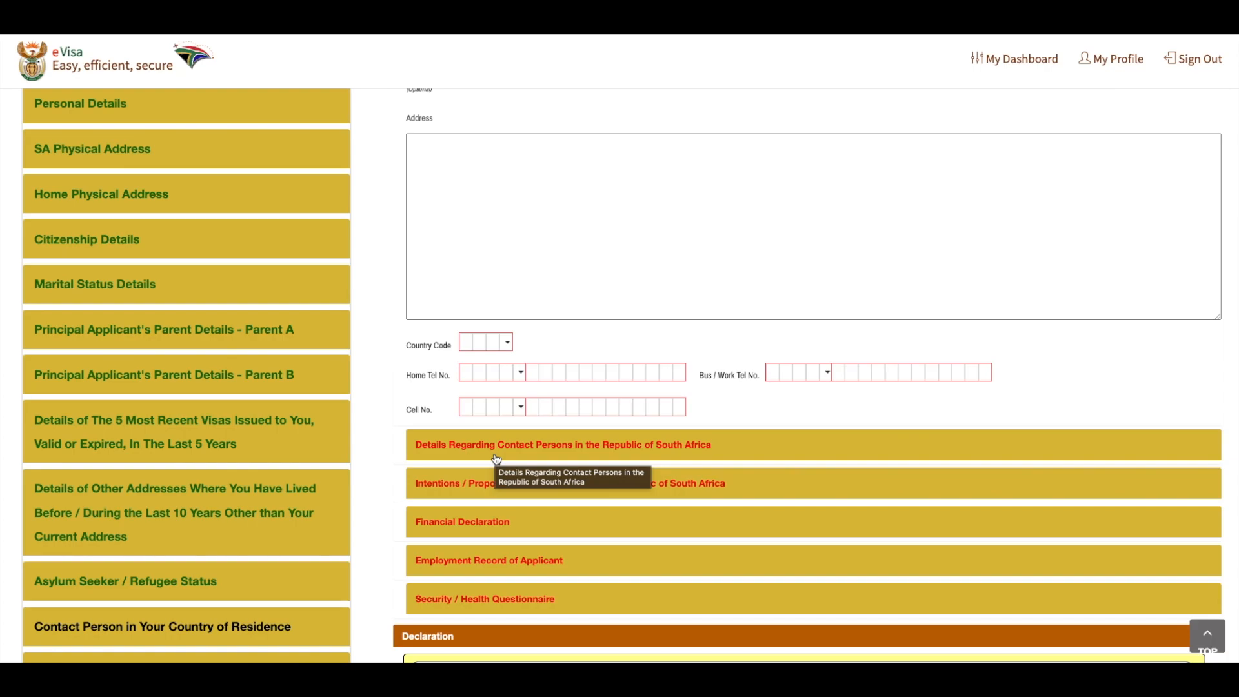
click(452, 483)
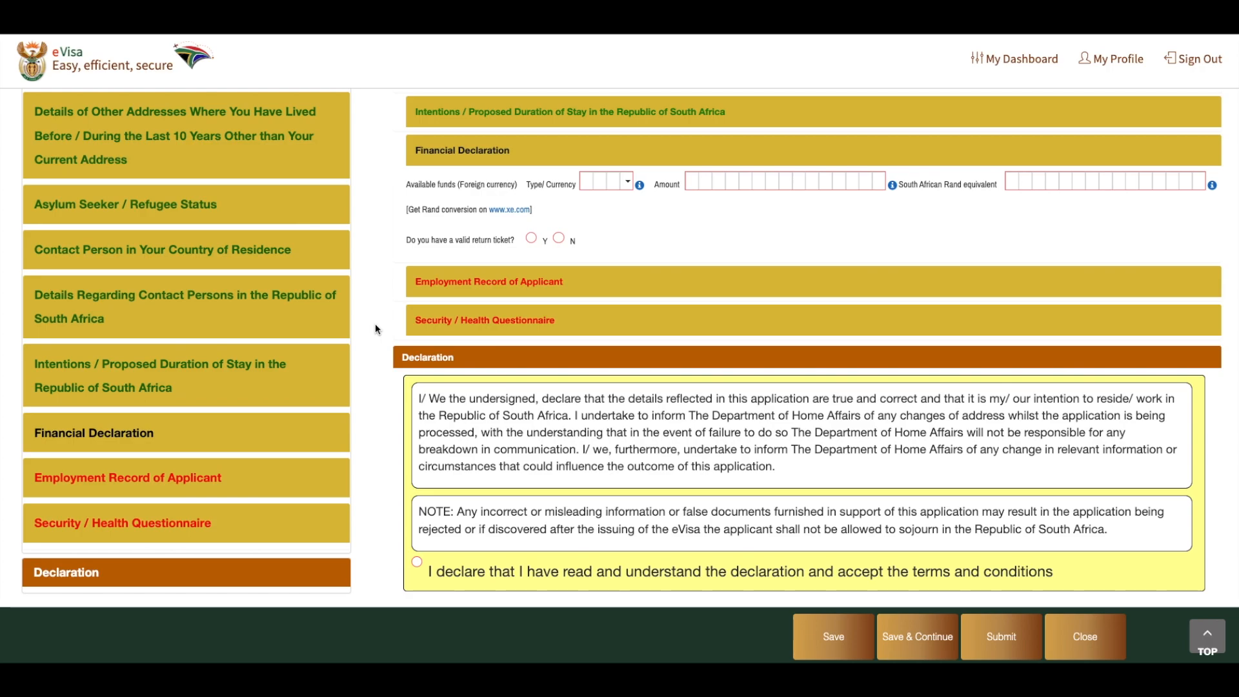
Answer Yes to the employment question in the applicant's employment record and open the Security / Health Questionnaire
click(519, 283)
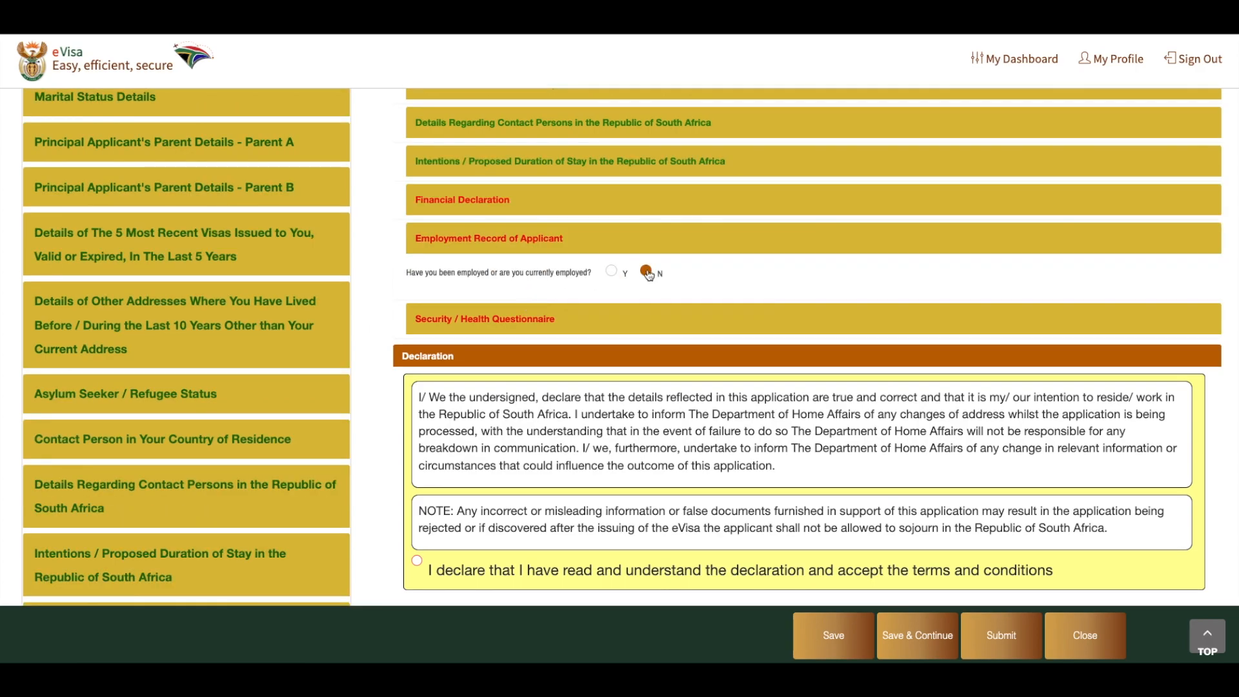
click(609, 272)
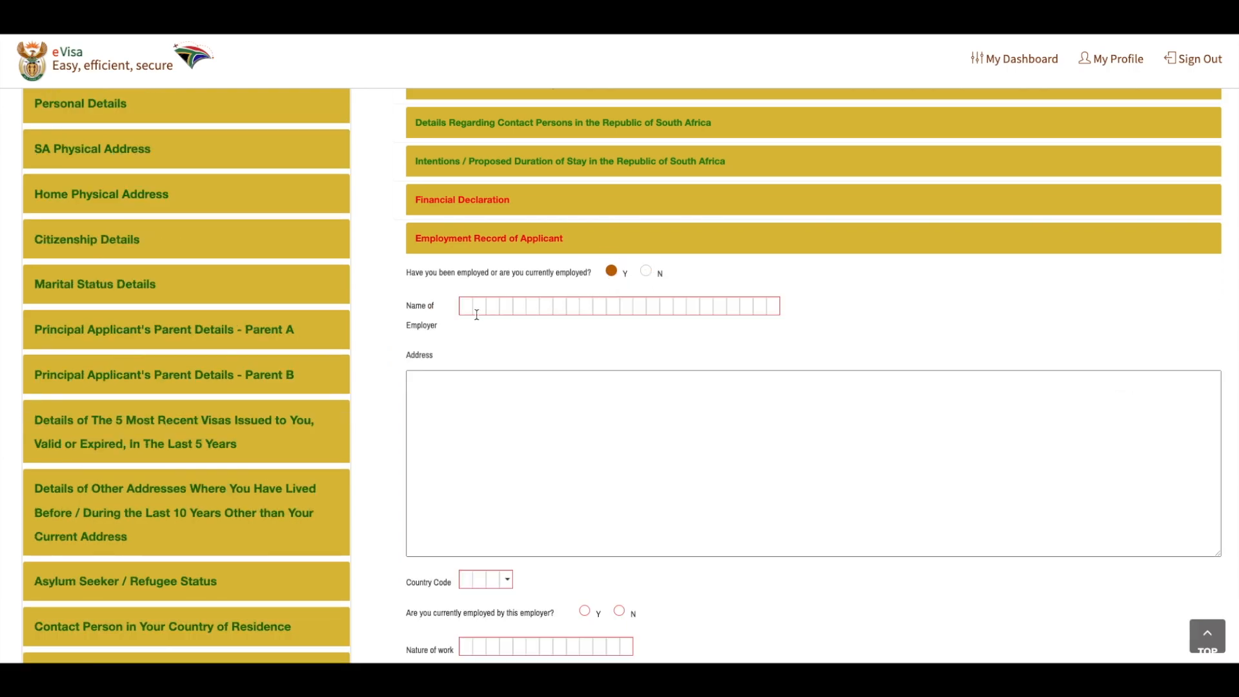
scroll(501, 407, down, 2)
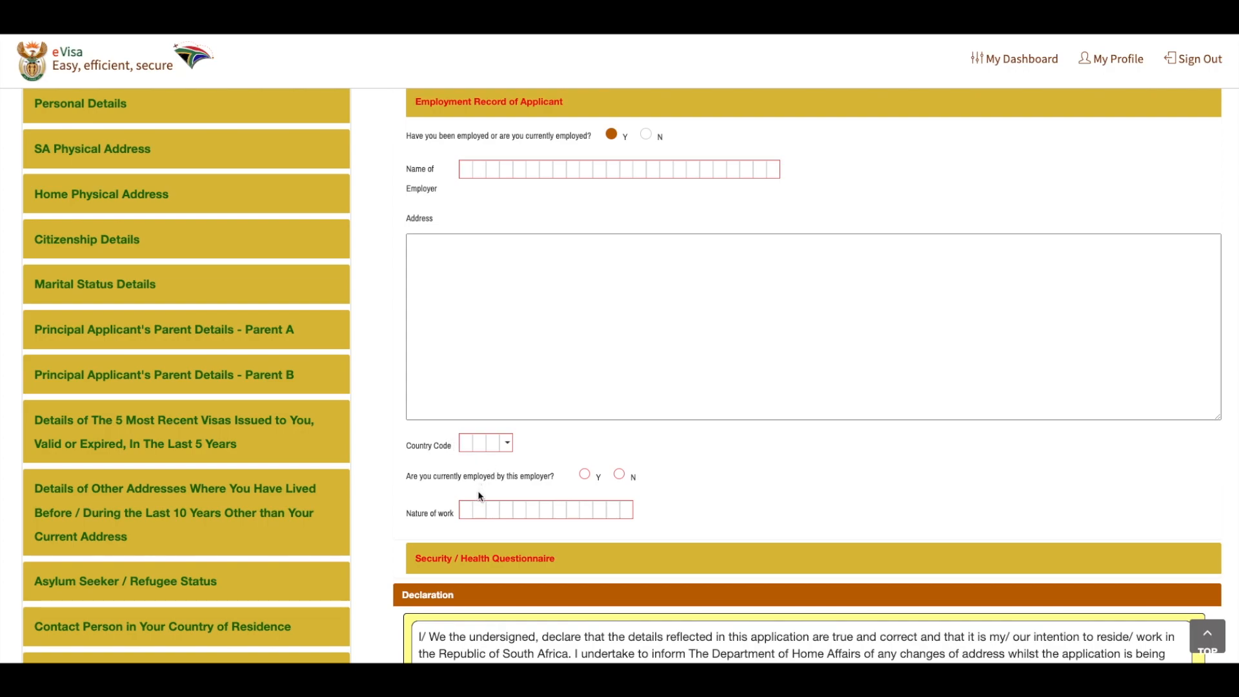
click(484, 558)
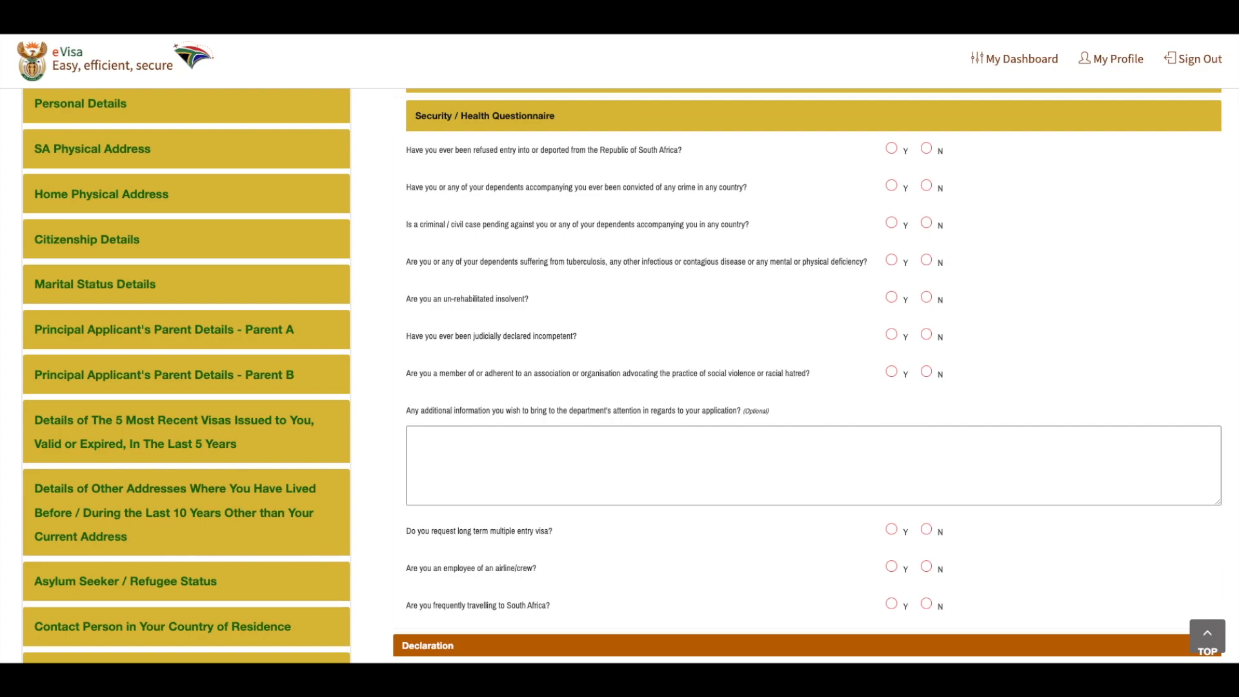
Accept the declaration's terms and conditions and save the visa application
scroll(868, 505, down, 5)
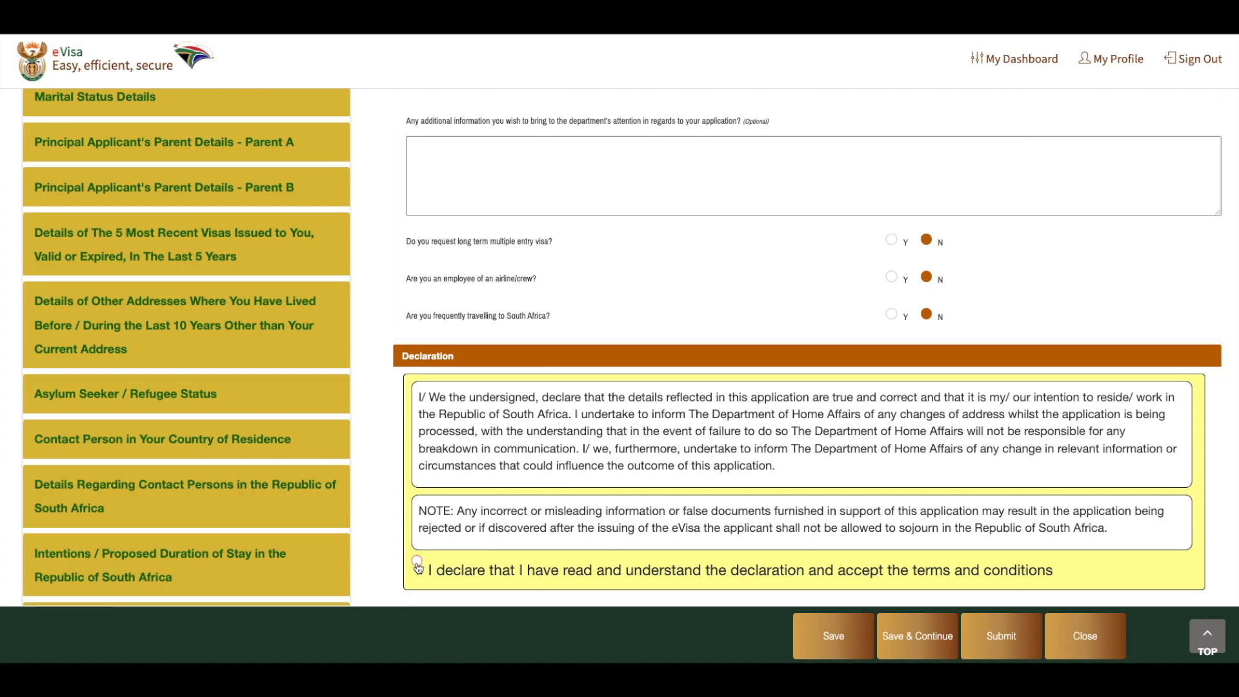
click(417, 565)
click(932, 629)
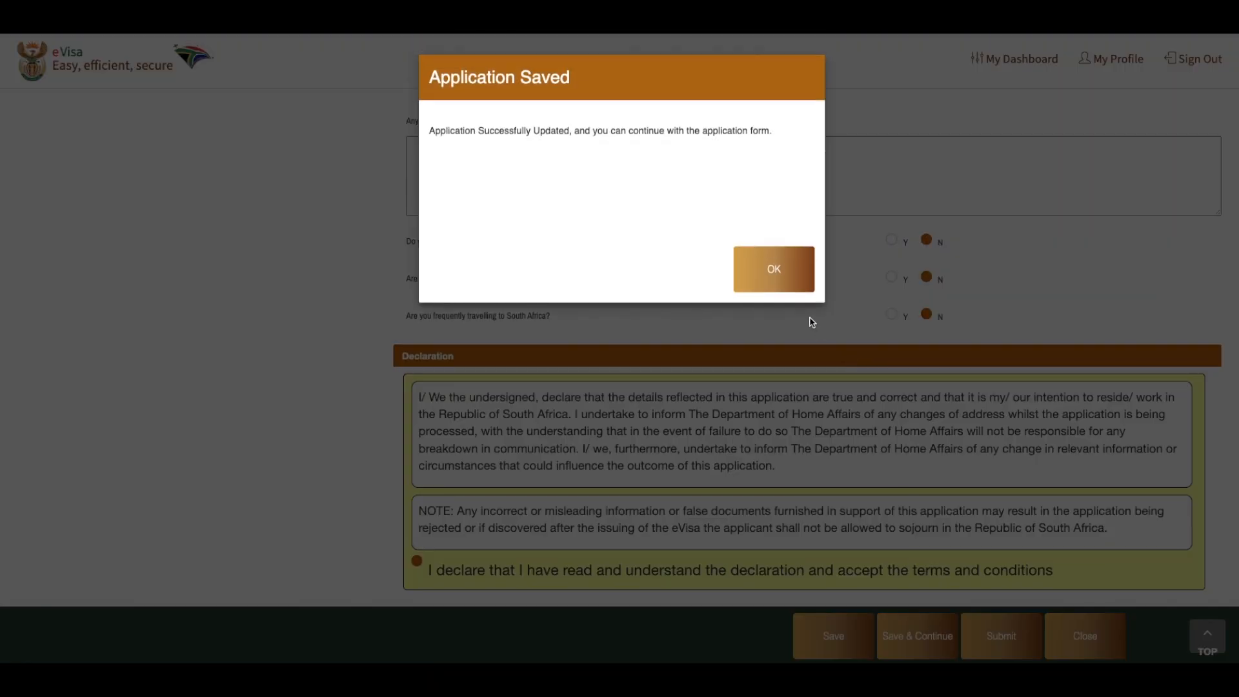
click(784, 270)
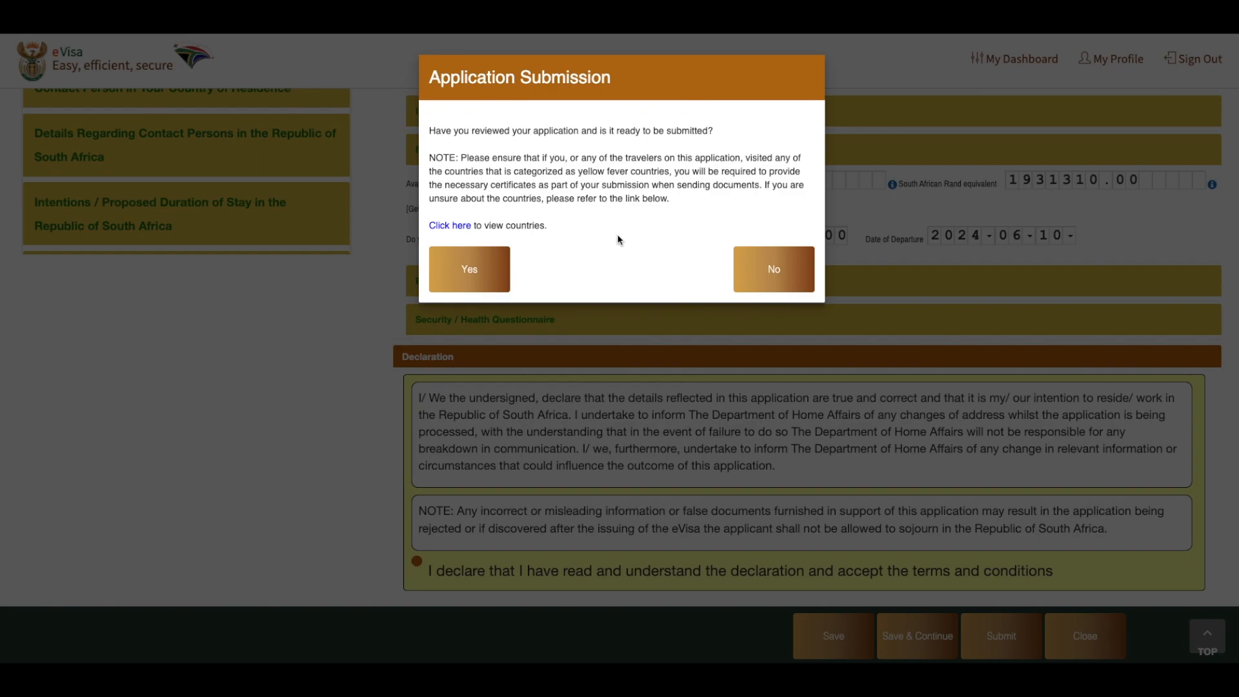
Confirm the submission of the reviewed application and open its list of supporting documents
click(495, 271)
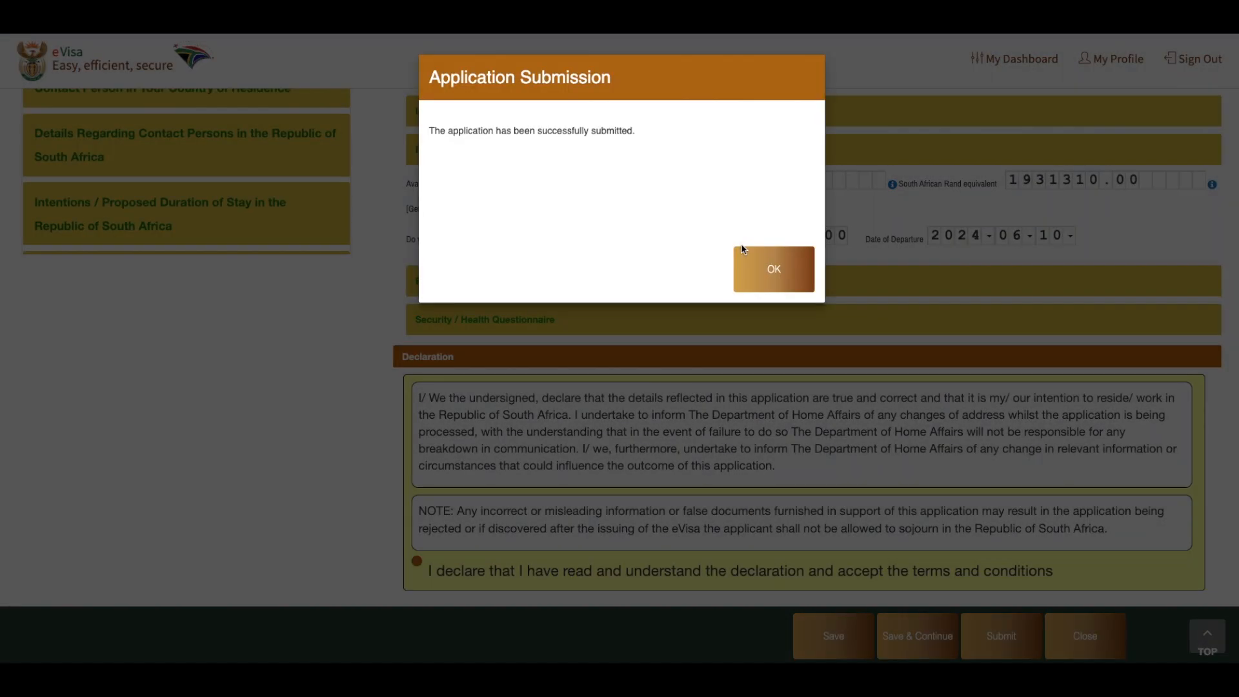
click(760, 257)
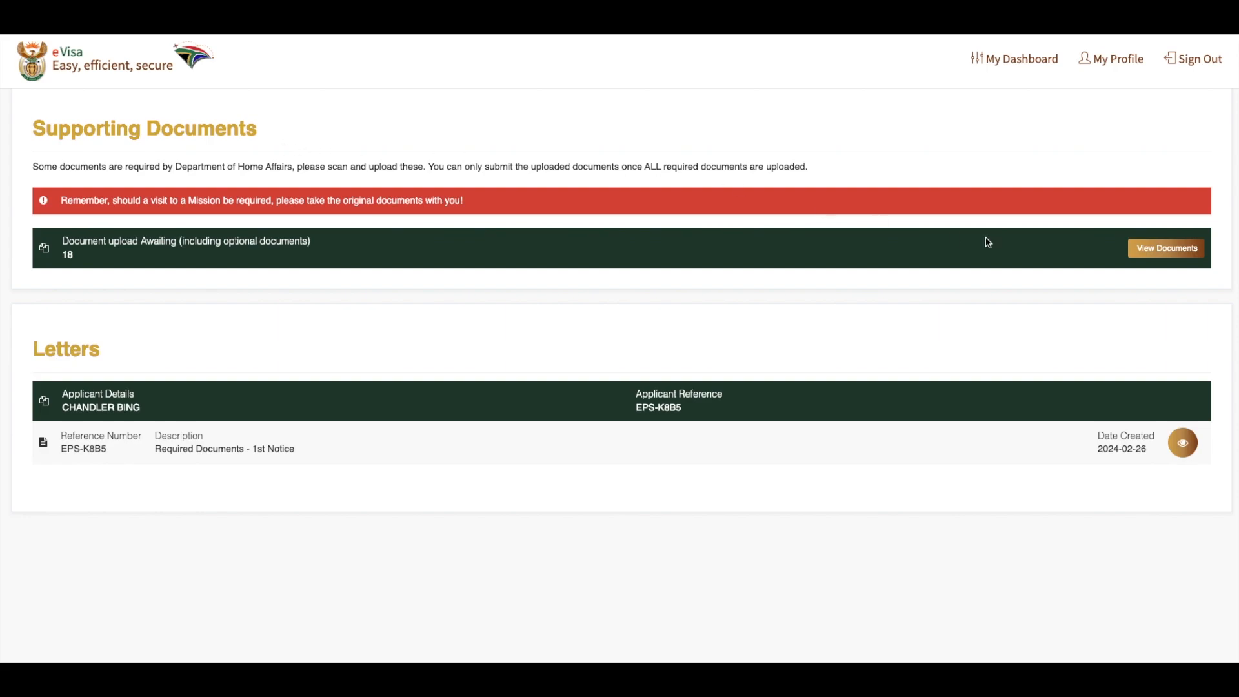
click(1162, 249)
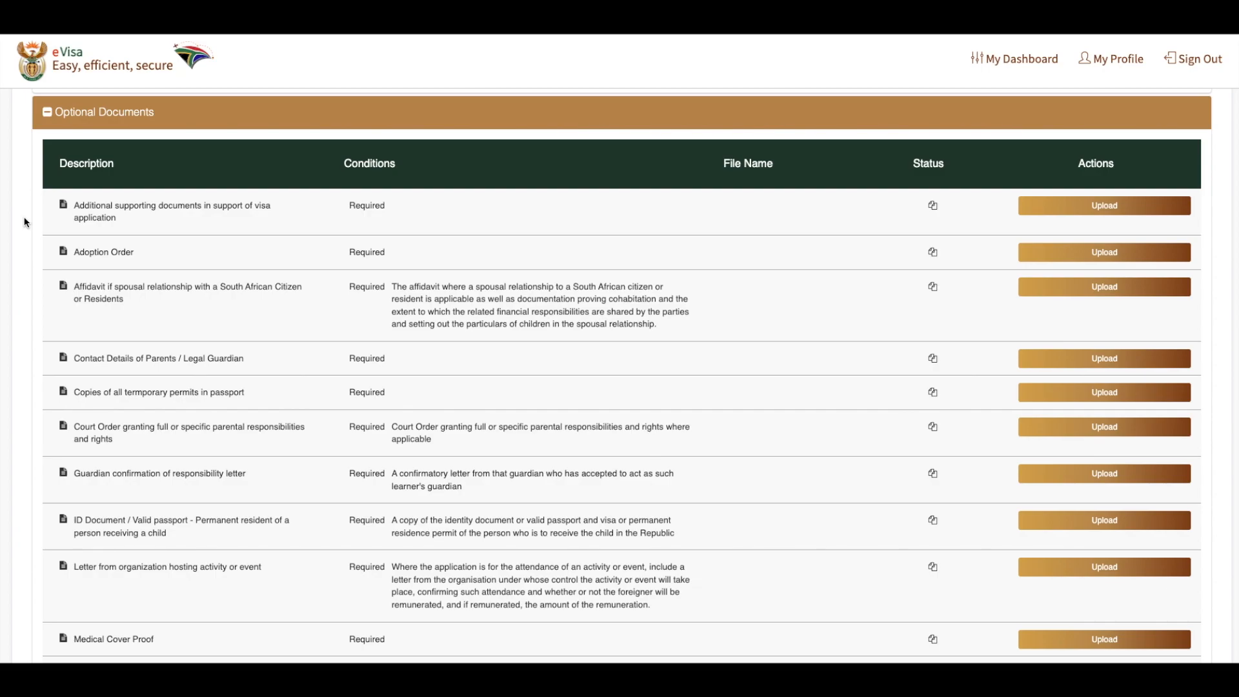
Look through the optional supporting documents and the conditions given for each of them
scroll(26, 222, down, 1)
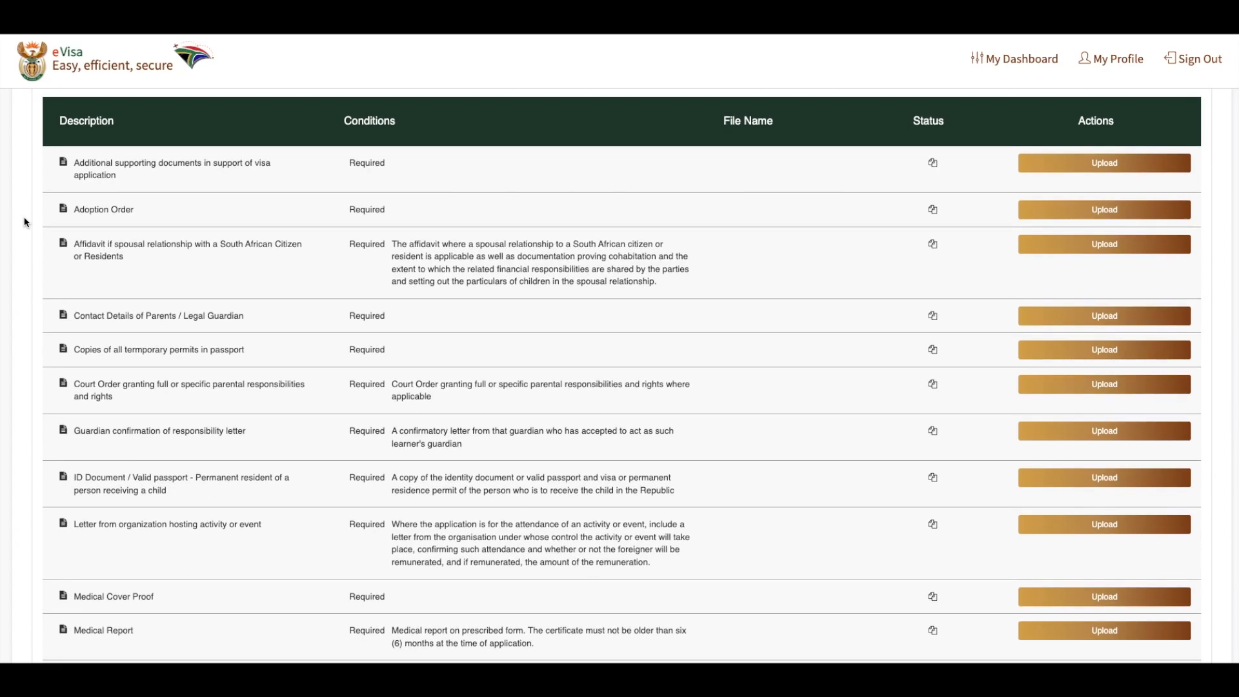
scroll(25, 222, down, 4)
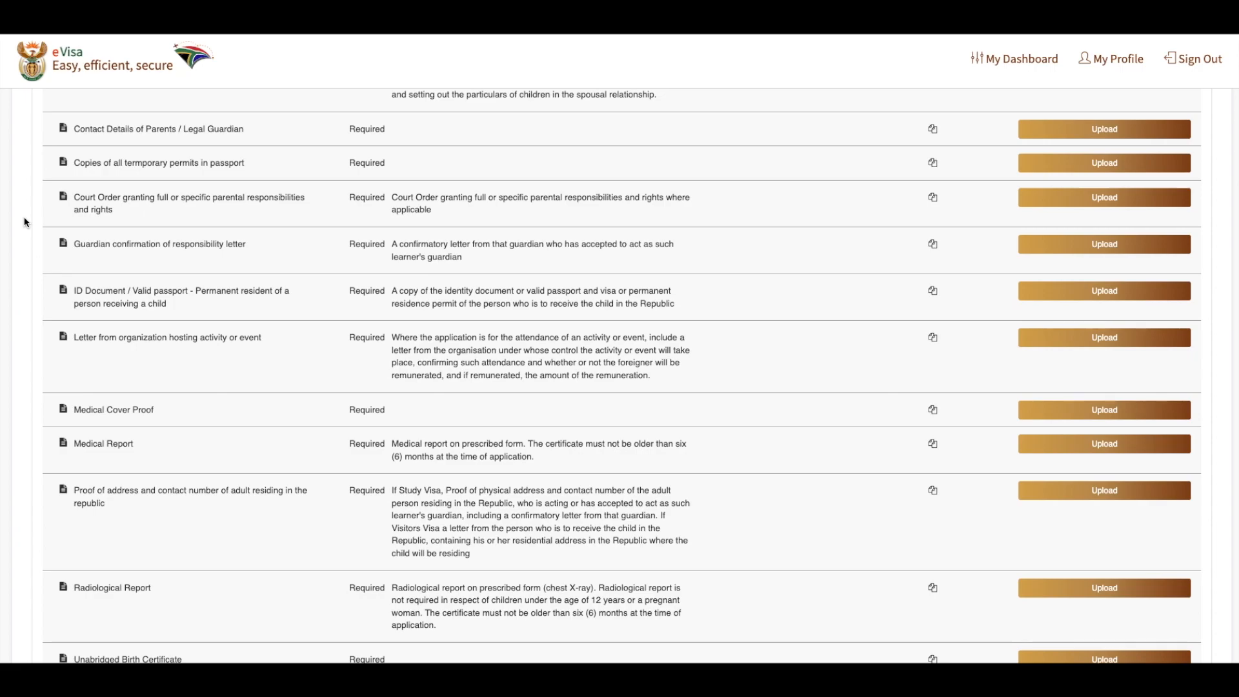
scroll(24, 222, down, 2)
scroll(25, 222, up, 3)
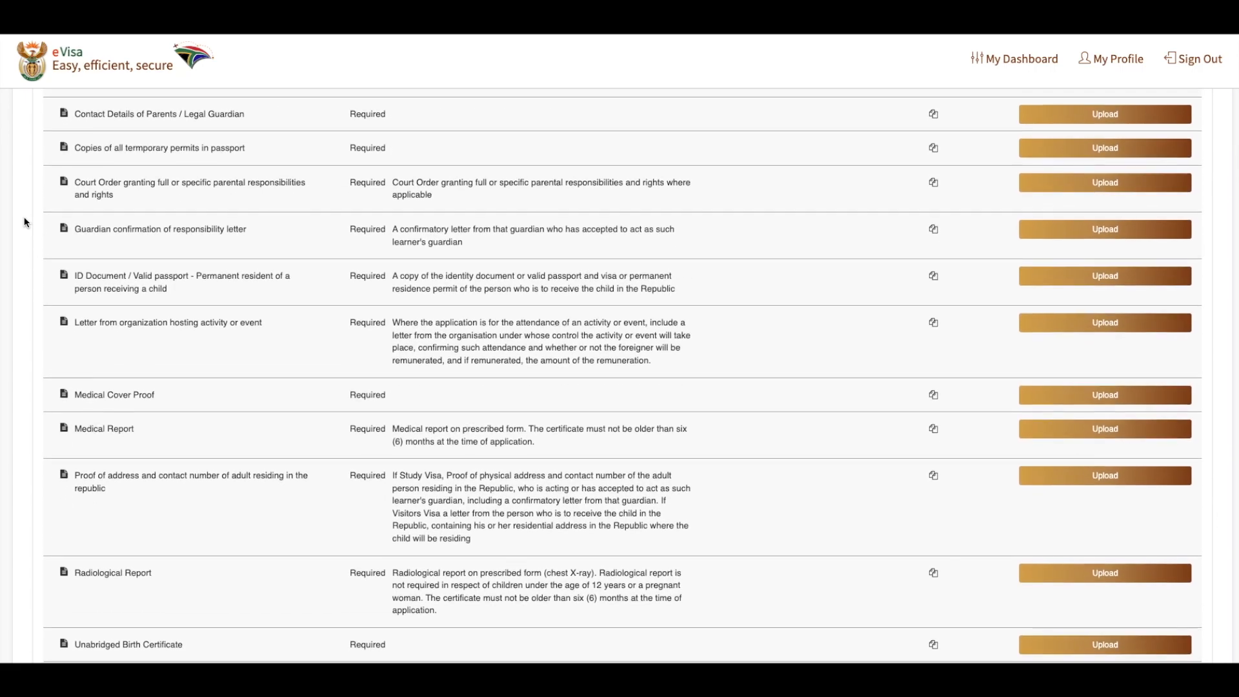
scroll(25, 222, down, 1)
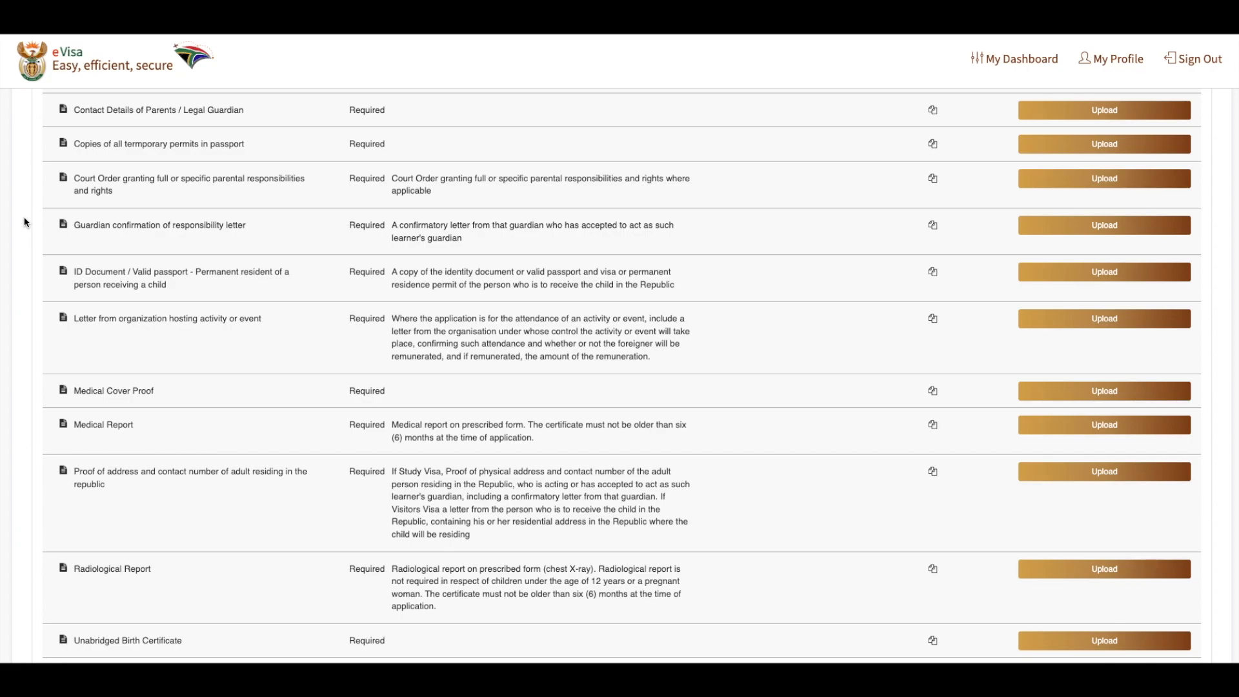
scroll(25, 222, up, 1)
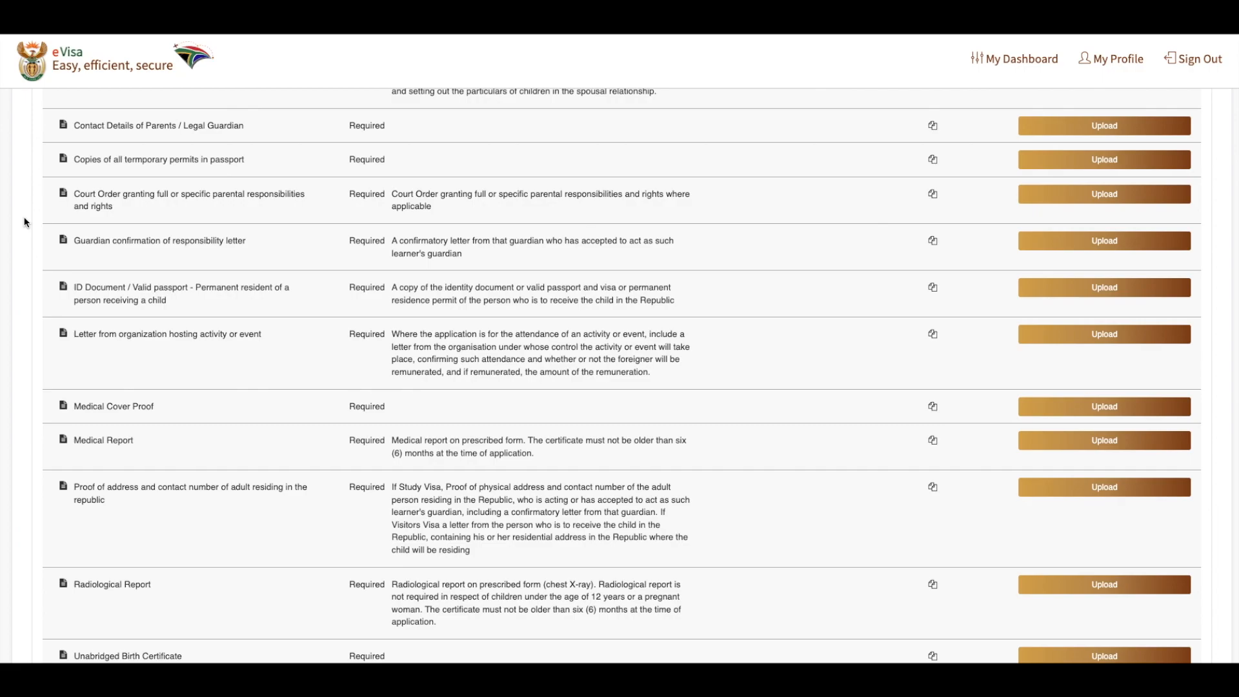
scroll(24, 222, down, 1)
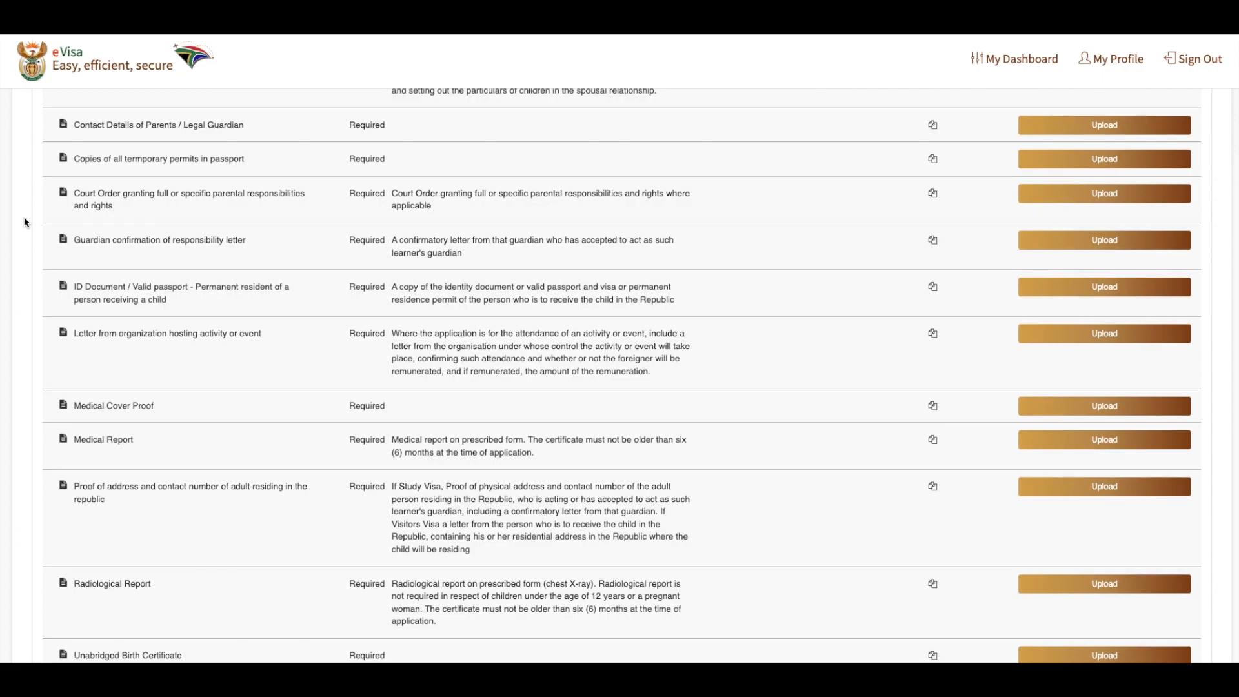
scroll(24, 222, up, 3)
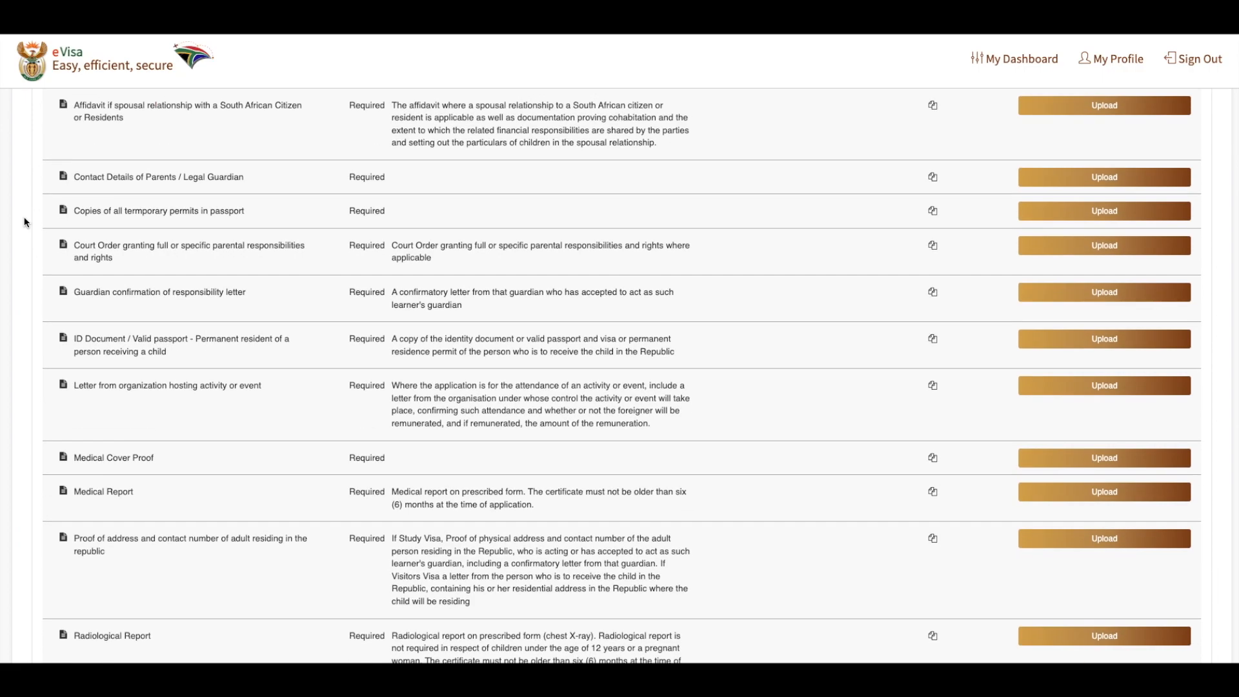
scroll(24, 222, up, 6)
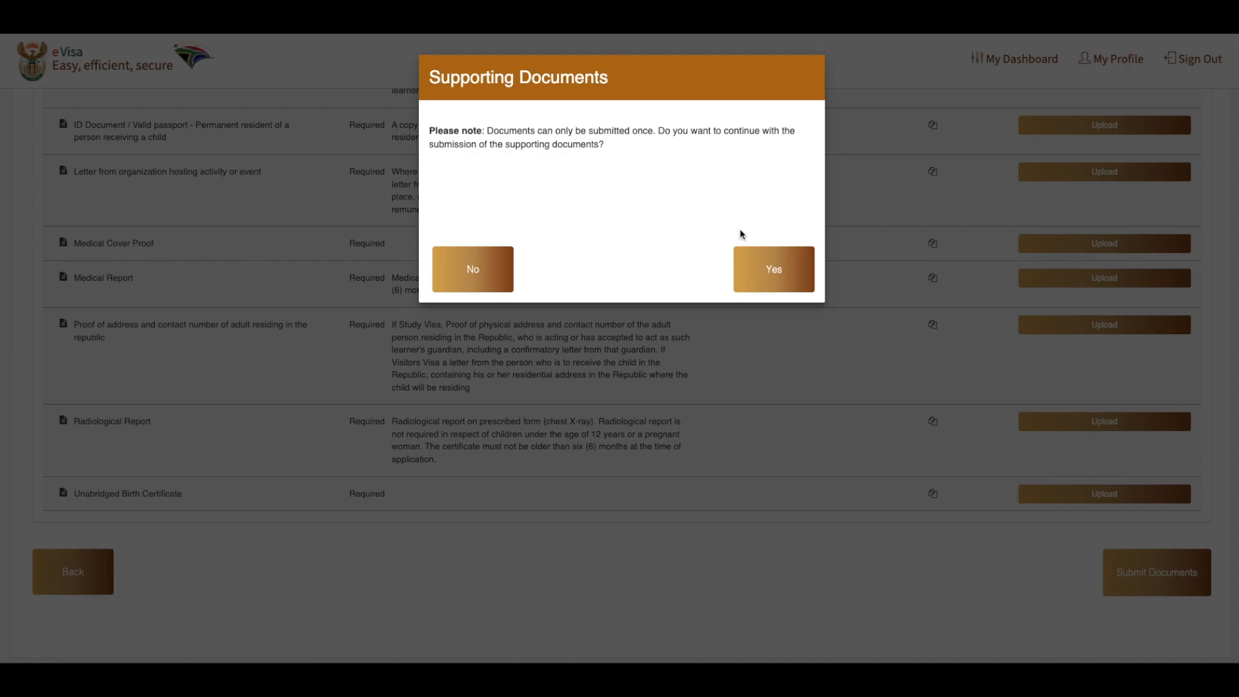
Confirm the one-time submission of the supporting documents
click(748, 267)
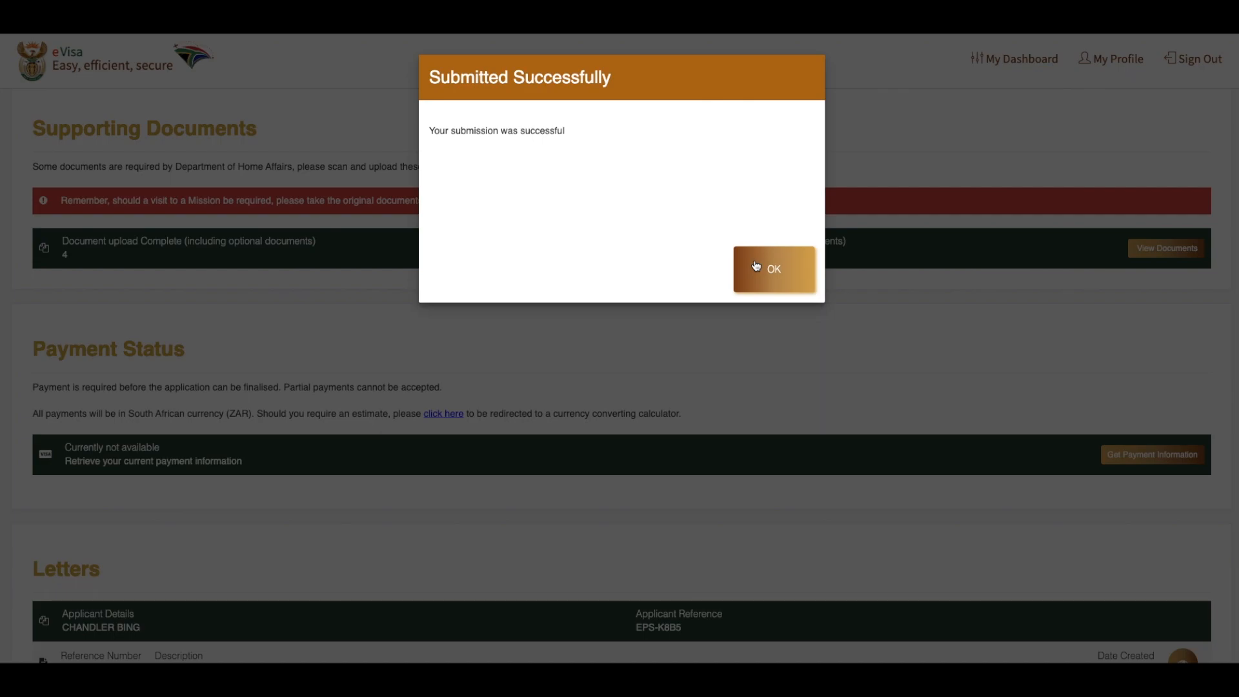
click(755, 265)
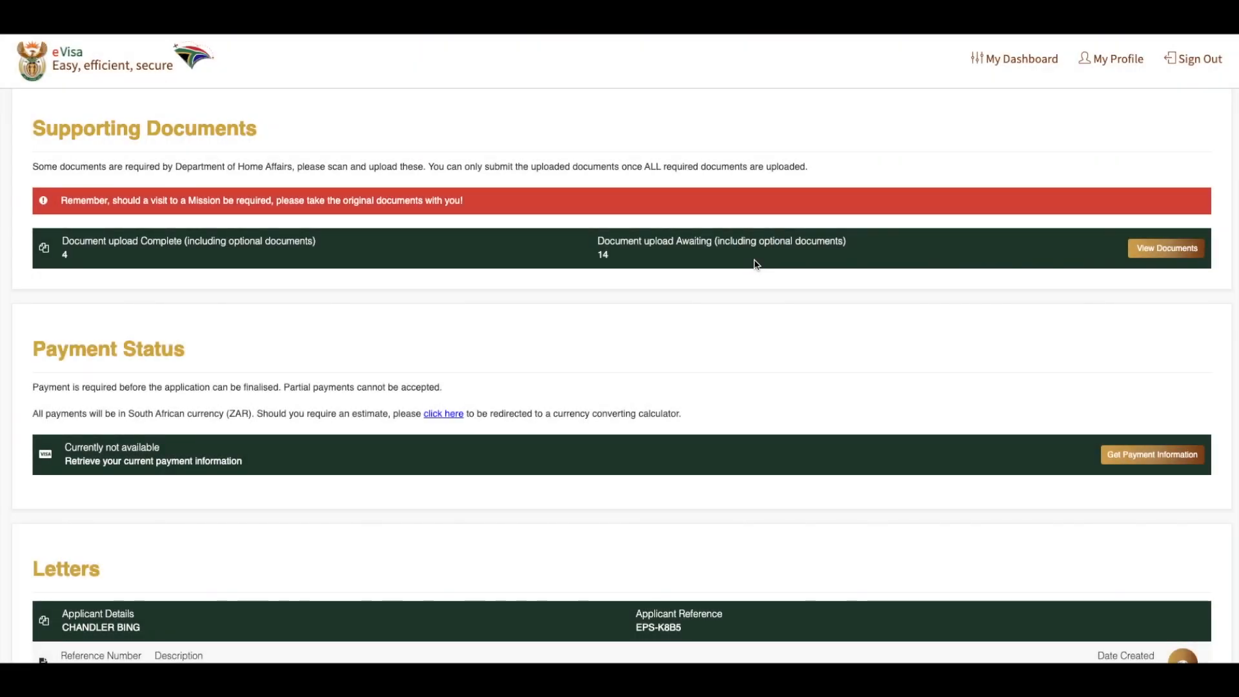
Retrieve the current payment information for the visa application and look over the payment entry
scroll(755, 265, down, 1)
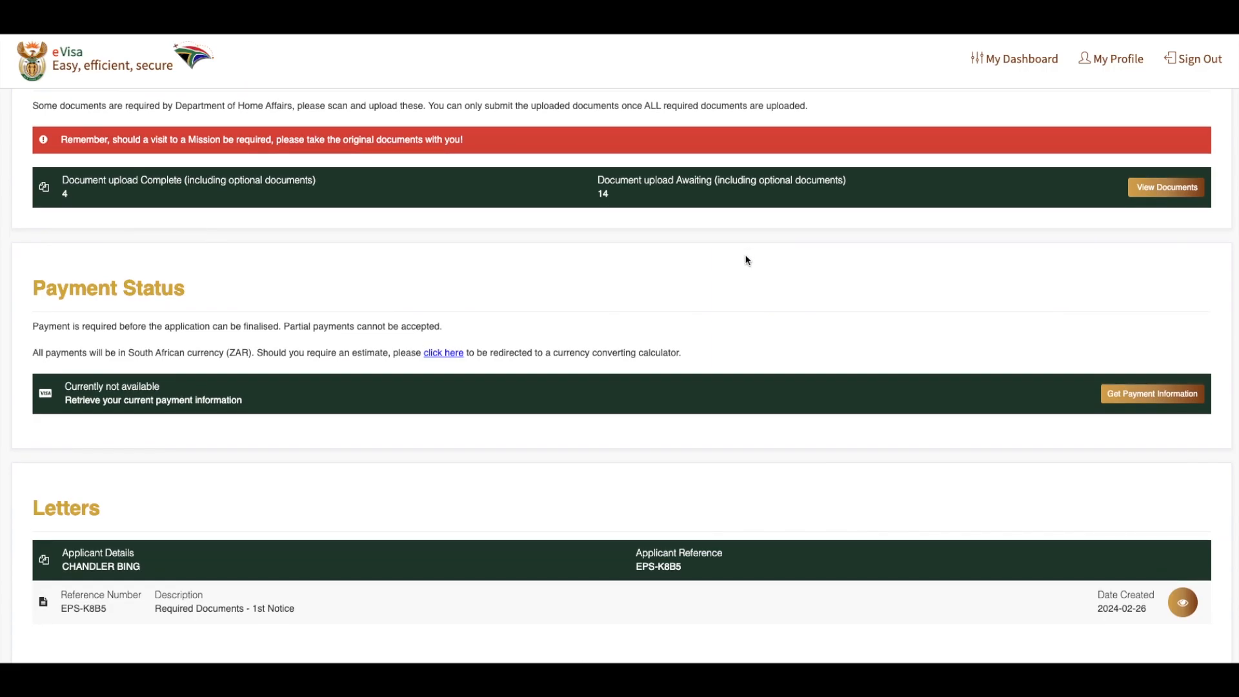
scroll(746, 260, up, 2)
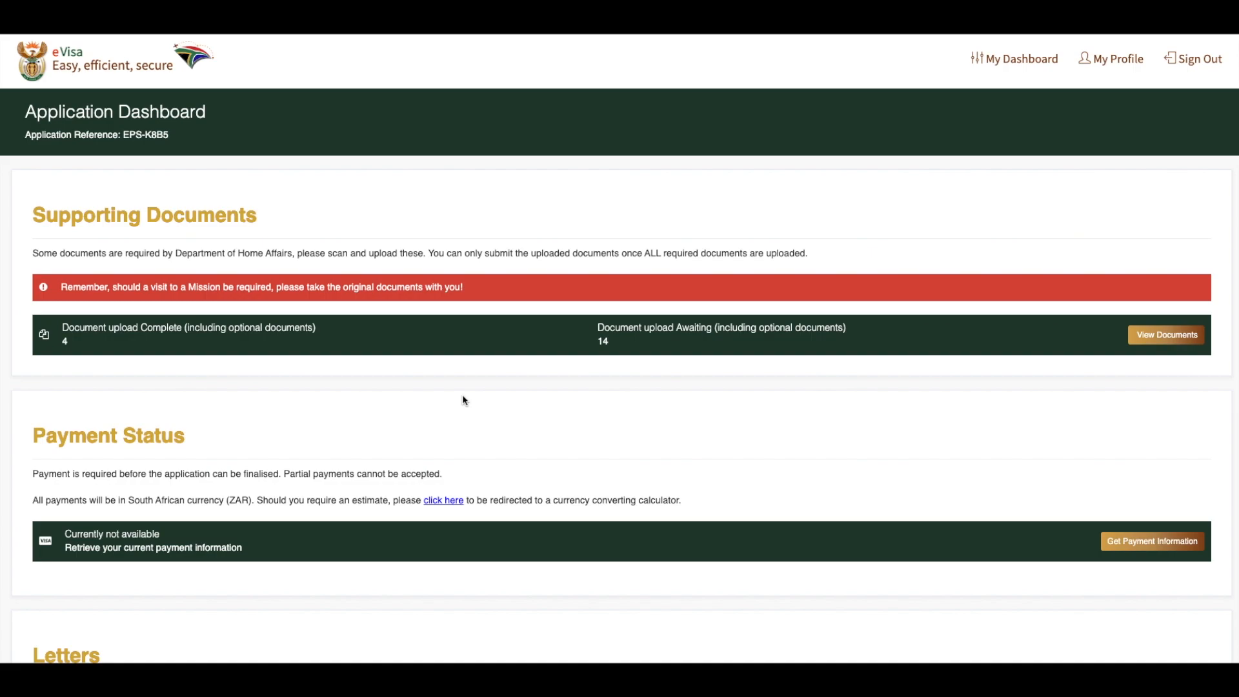
click(1144, 545)
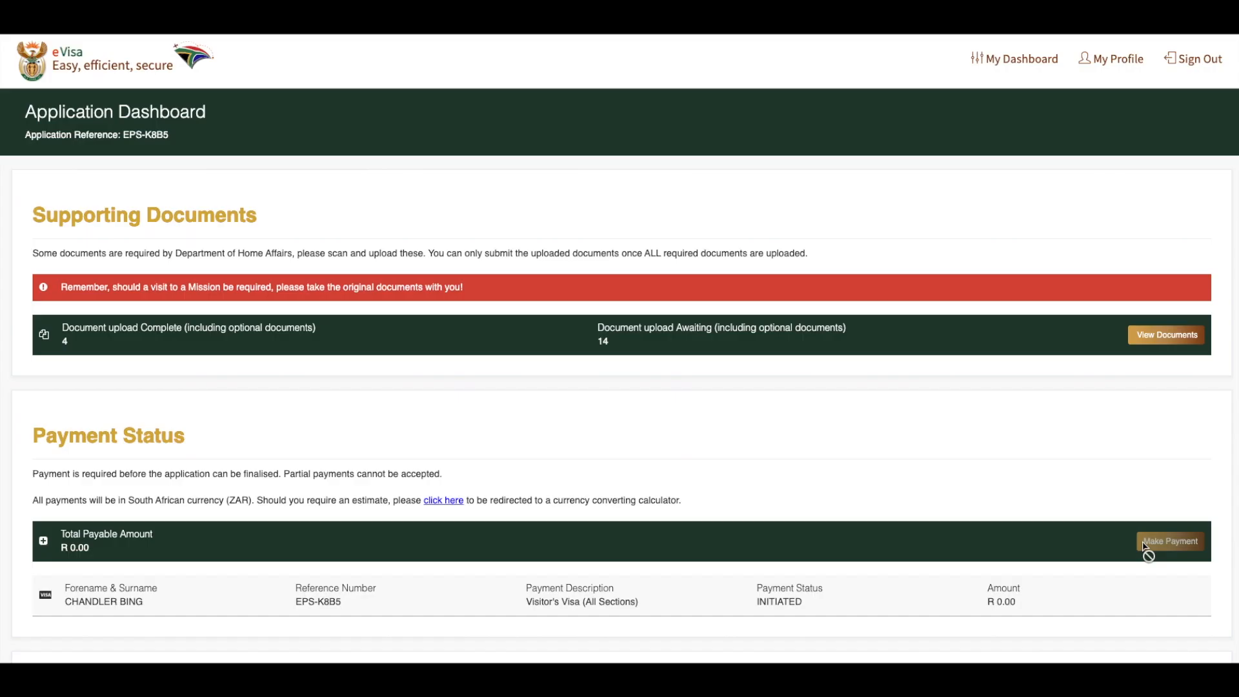
click(44, 540)
scroll(47, 544, down, 2)
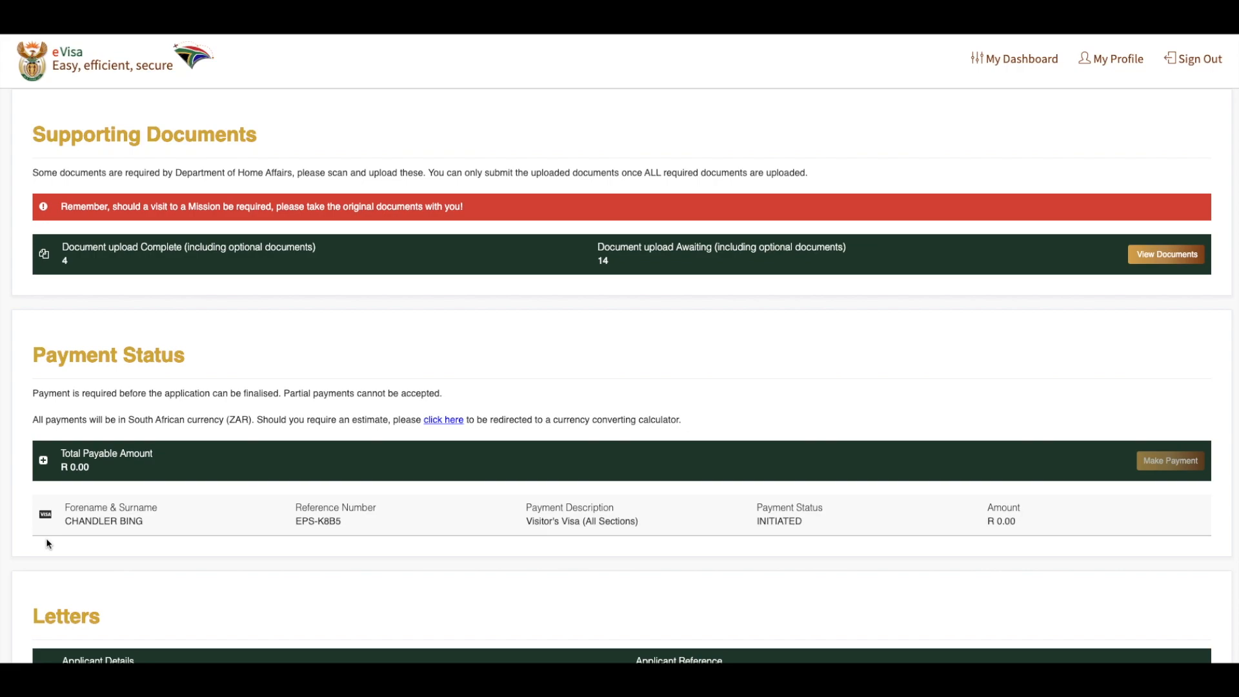
scroll(46, 544, down, 2)
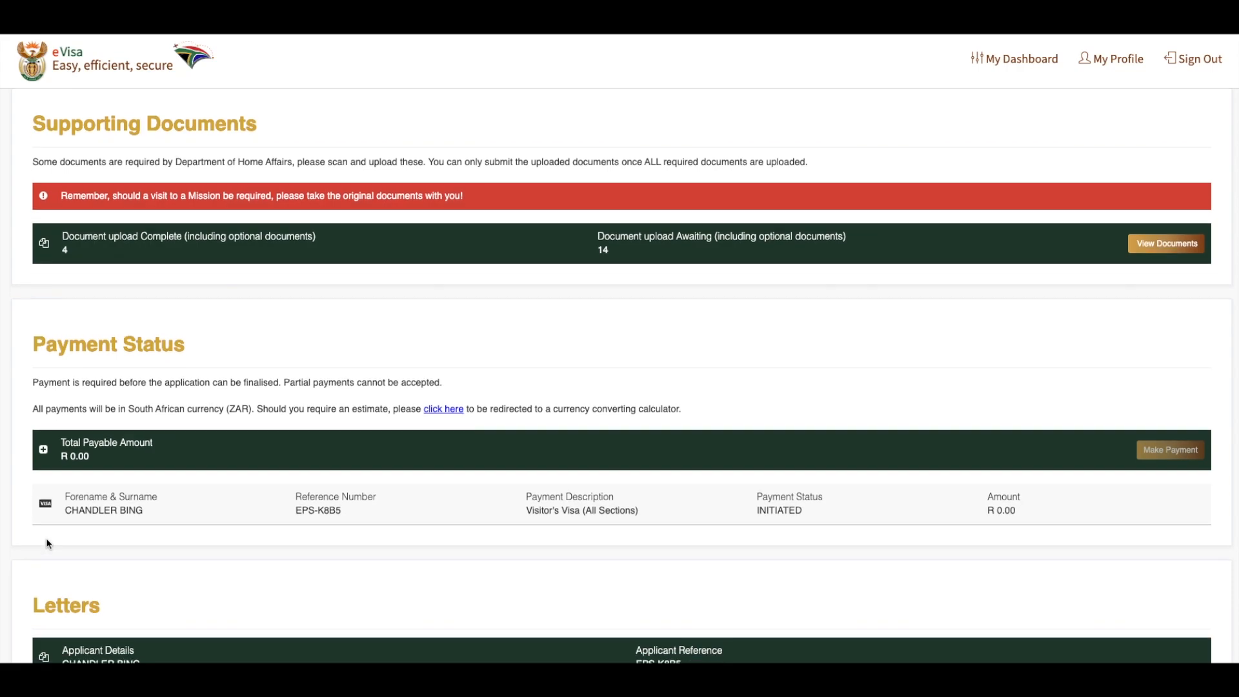